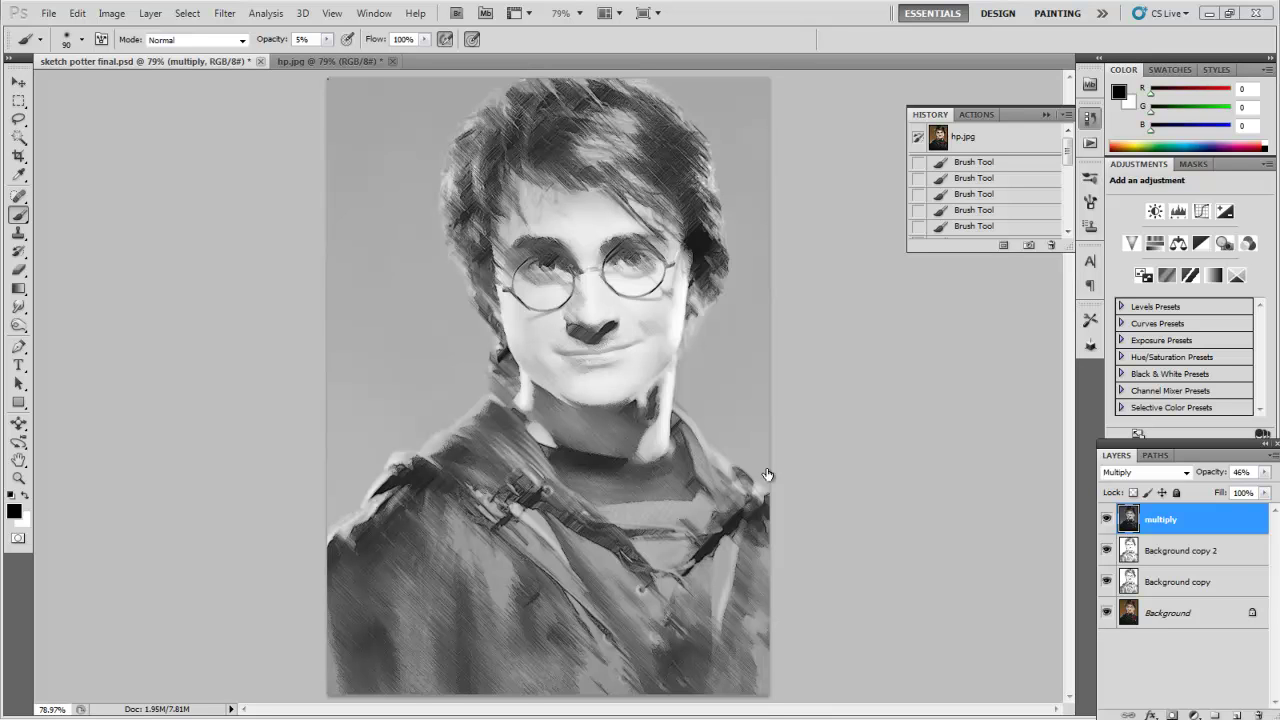
In the hp.jpg document, duplicate the Background layer and desaturate the copy.
click(305, 63)
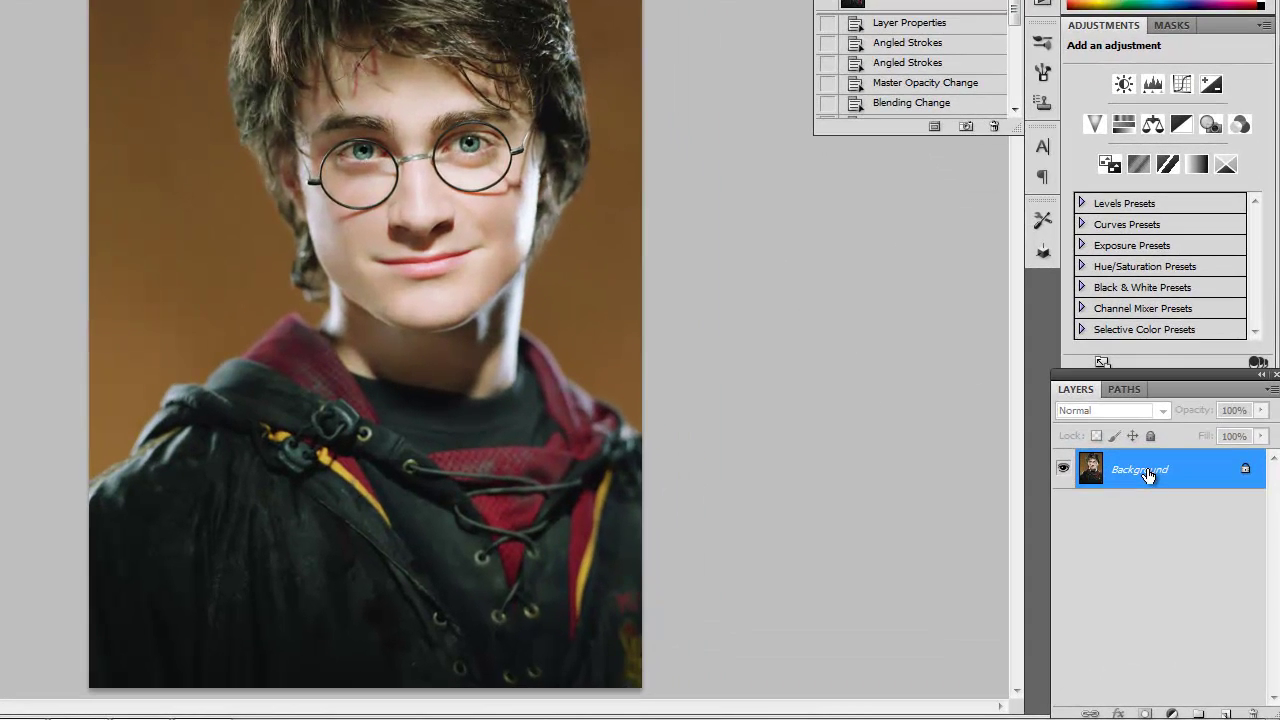
drag(1148, 474, 1237, 713)
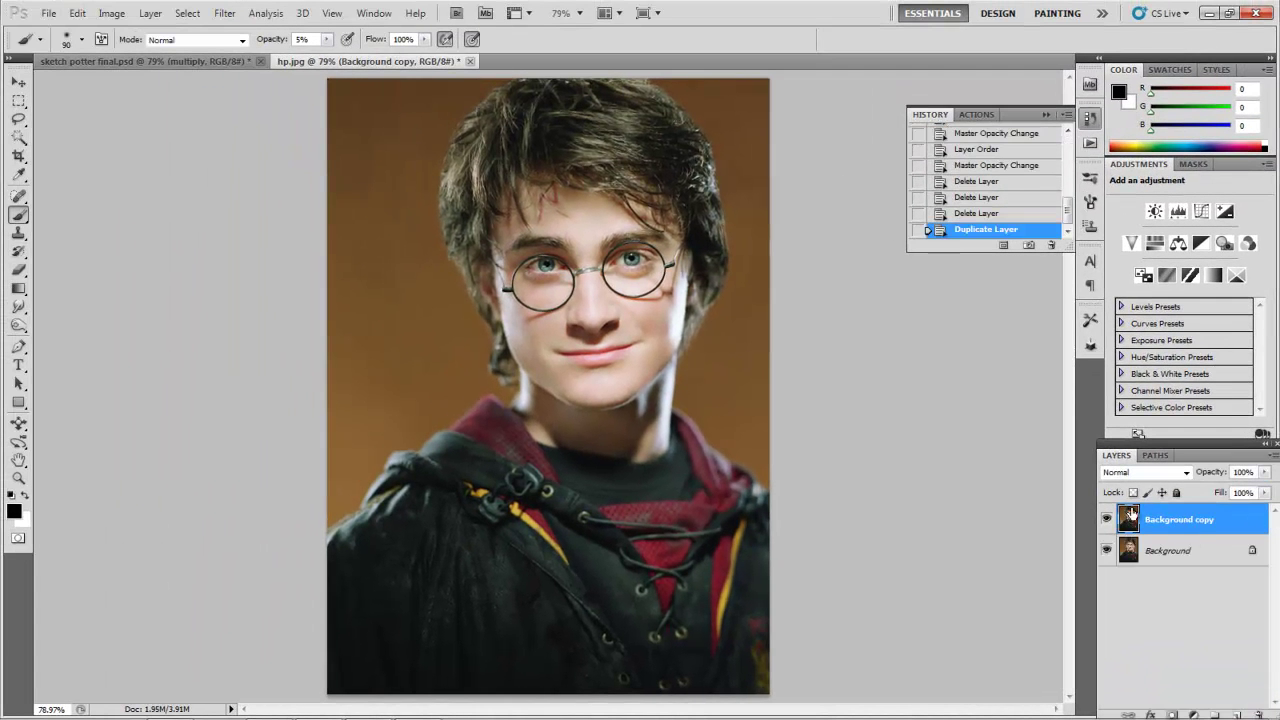
click(111, 14)
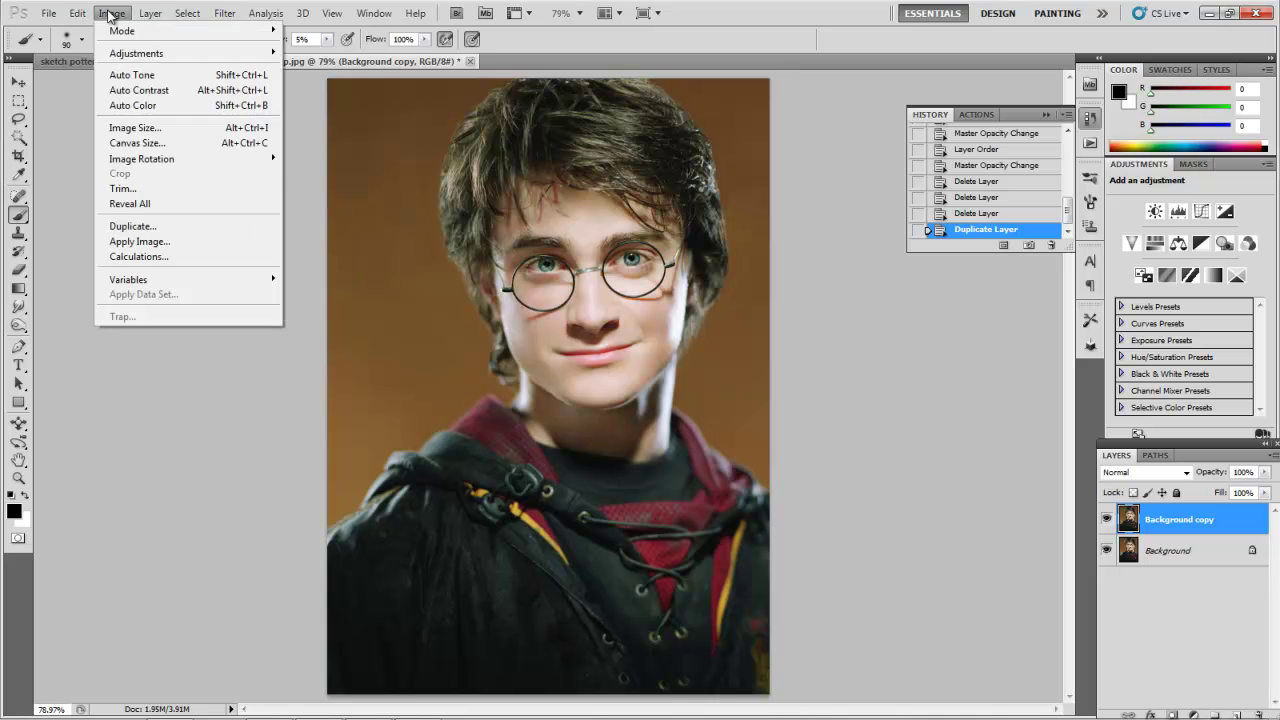
mouse_move(125, 53)
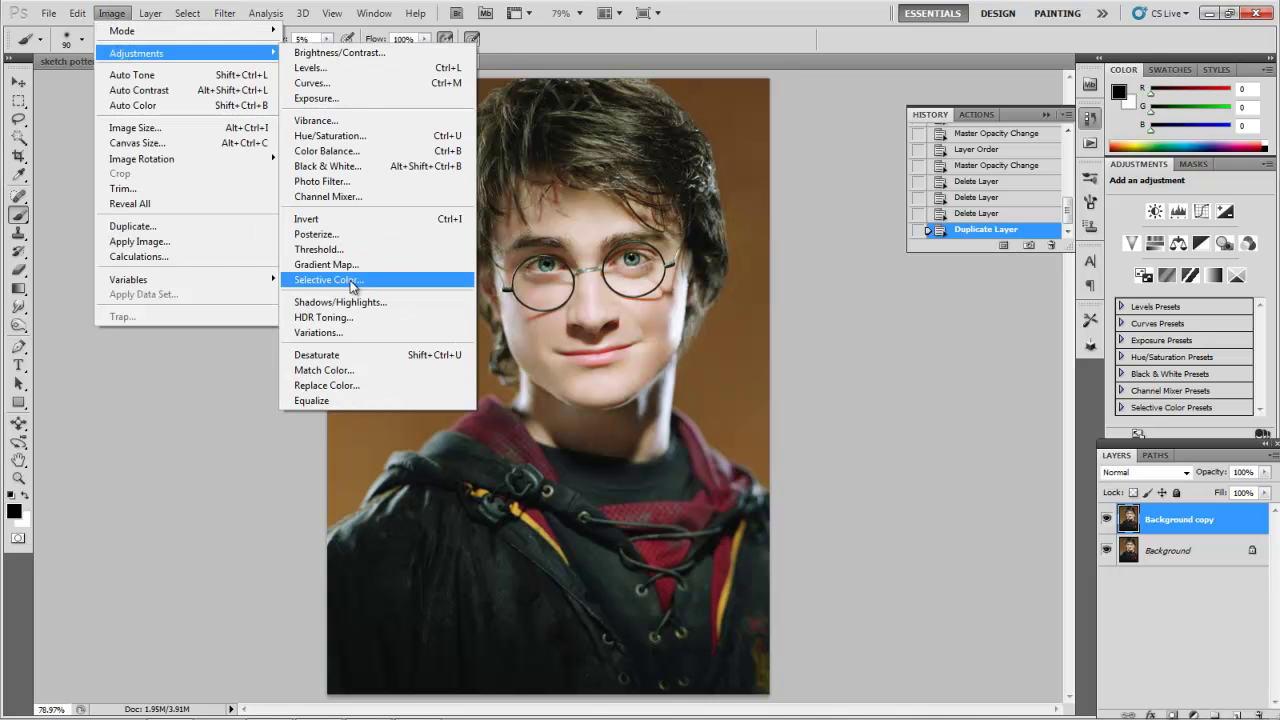
click(337, 356)
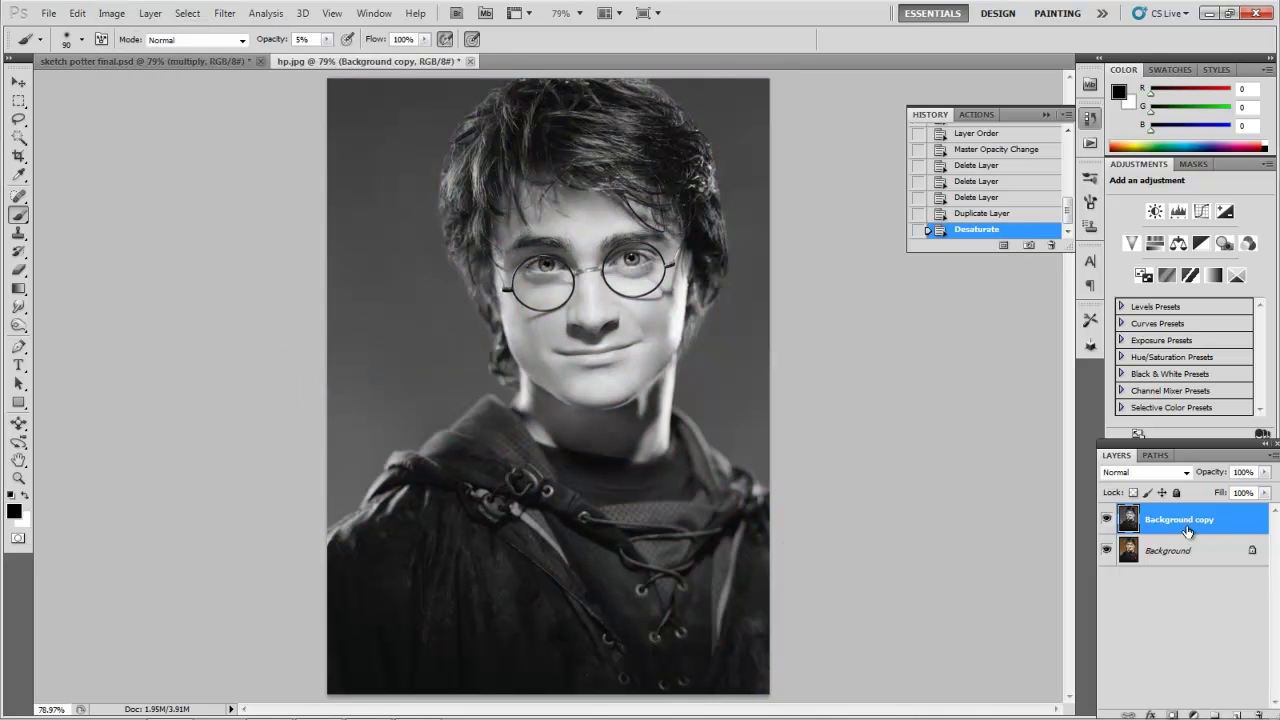
Duplicate the desaturated layer twice, then hide the topmost copy and rename it "multiply".
drag(1175, 524, 1237, 714)
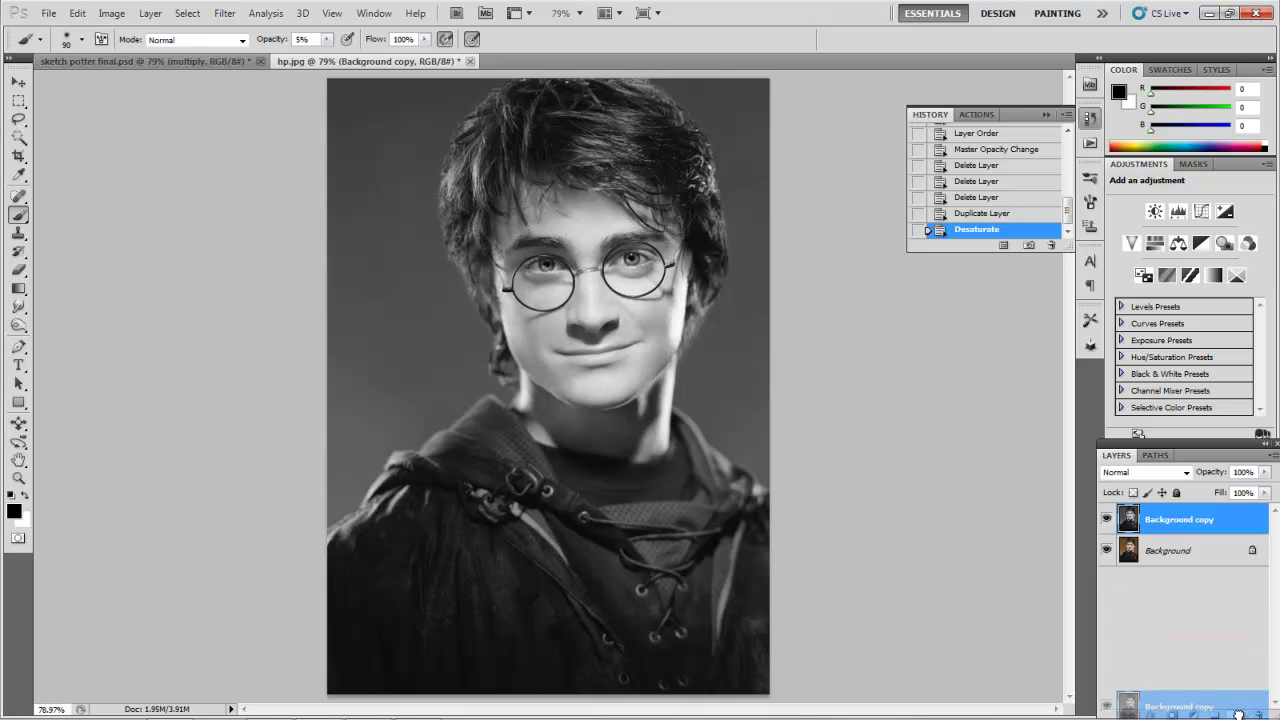
drag(1168, 521, 1237, 714)
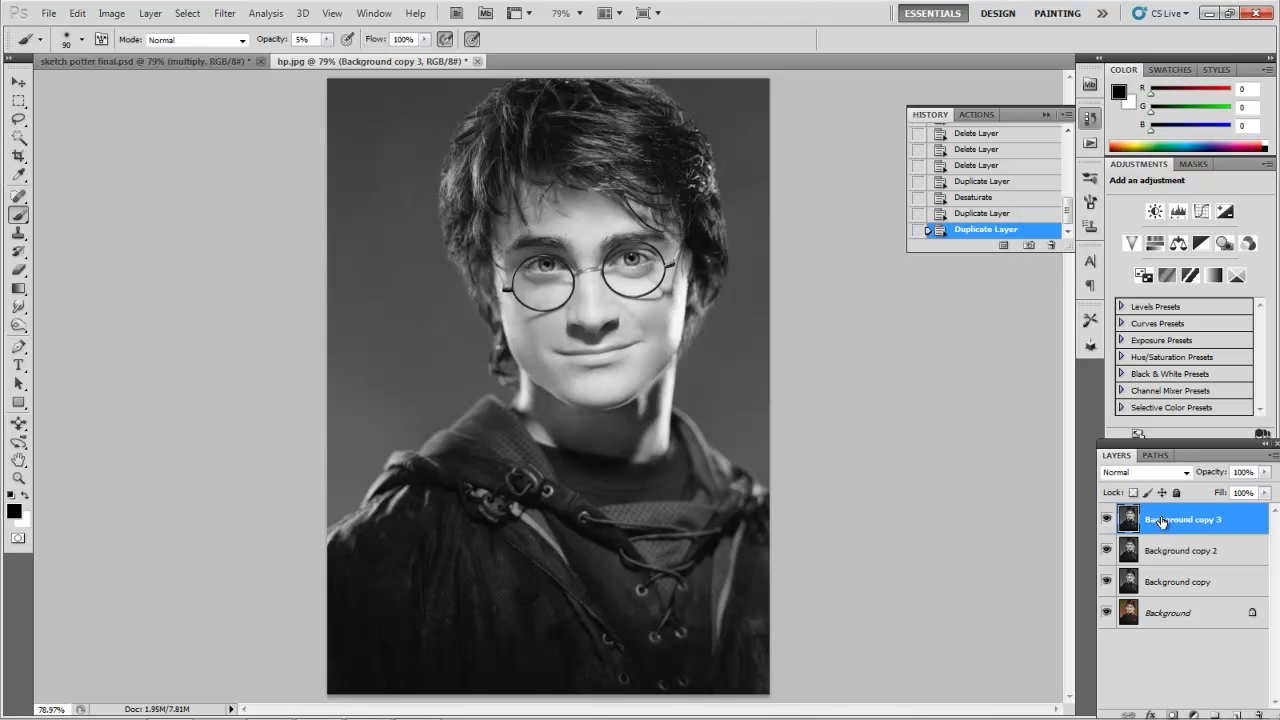
click(1106, 520)
double_click(1176, 521)
text(mul)
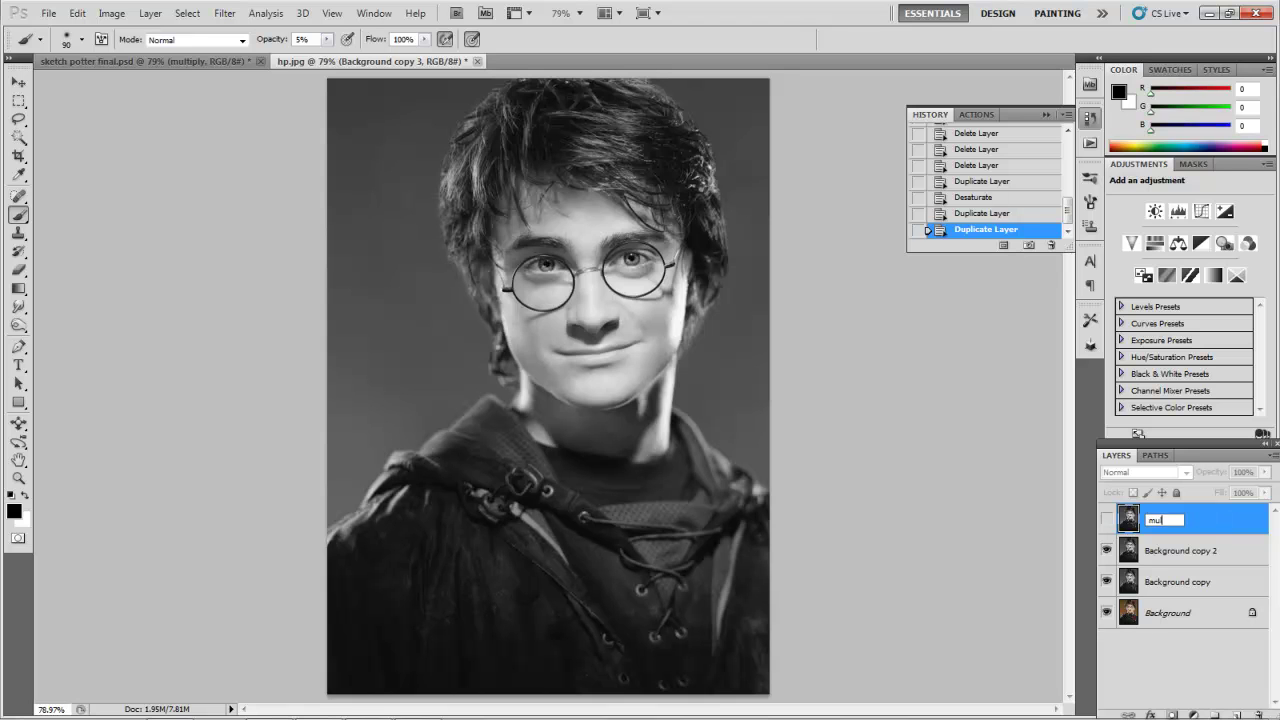
text(tiply)
key(Return)
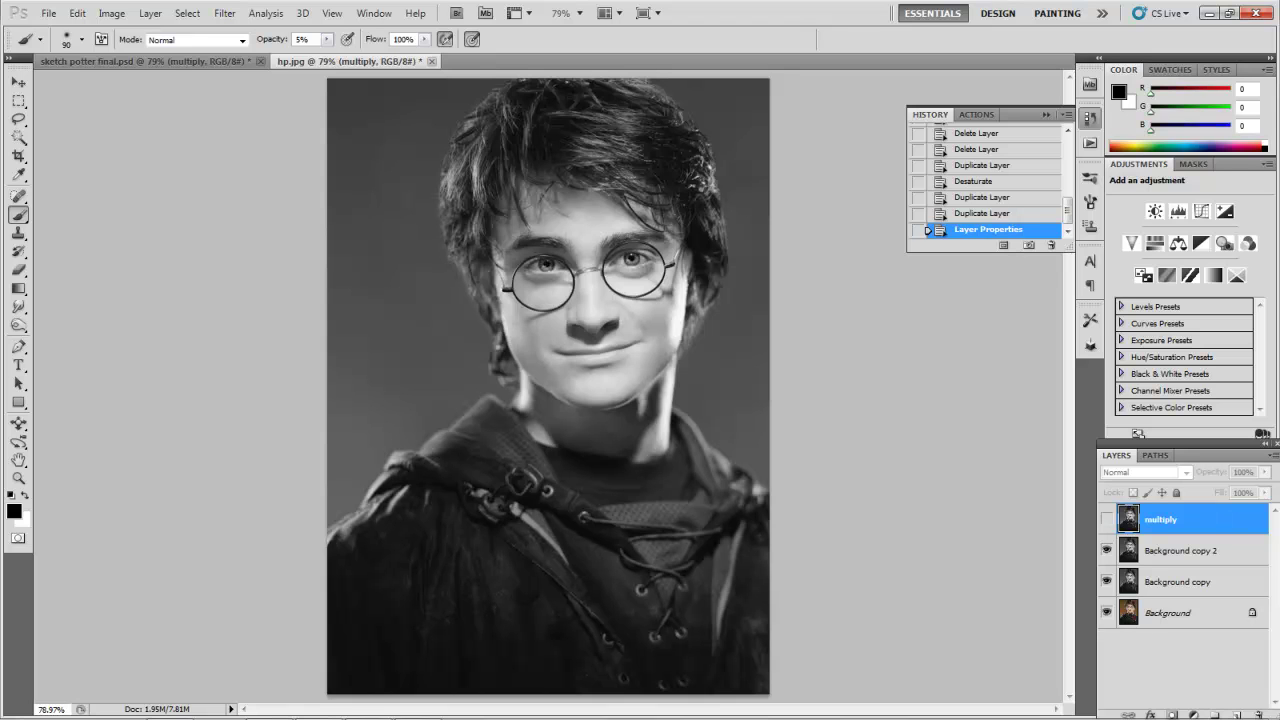
Rename the Background copy 2 layer as "invert".
double_click(1170, 552)
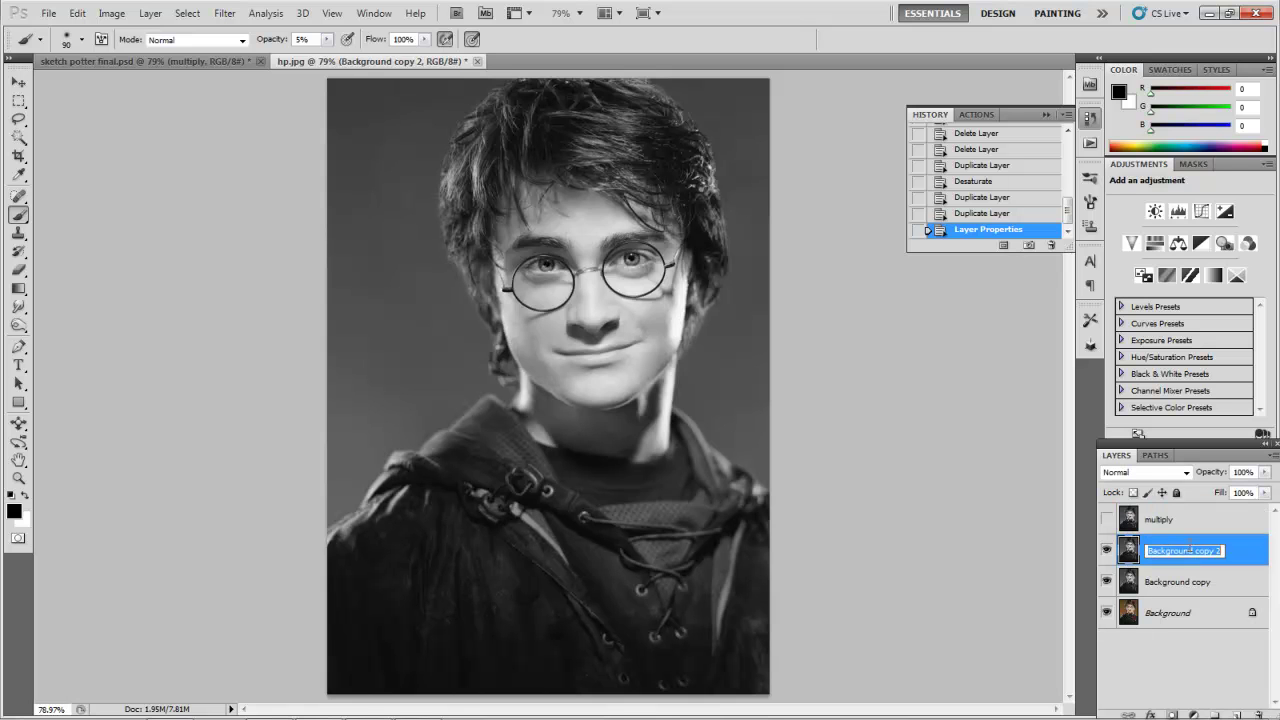
text(invert)
key(Return)
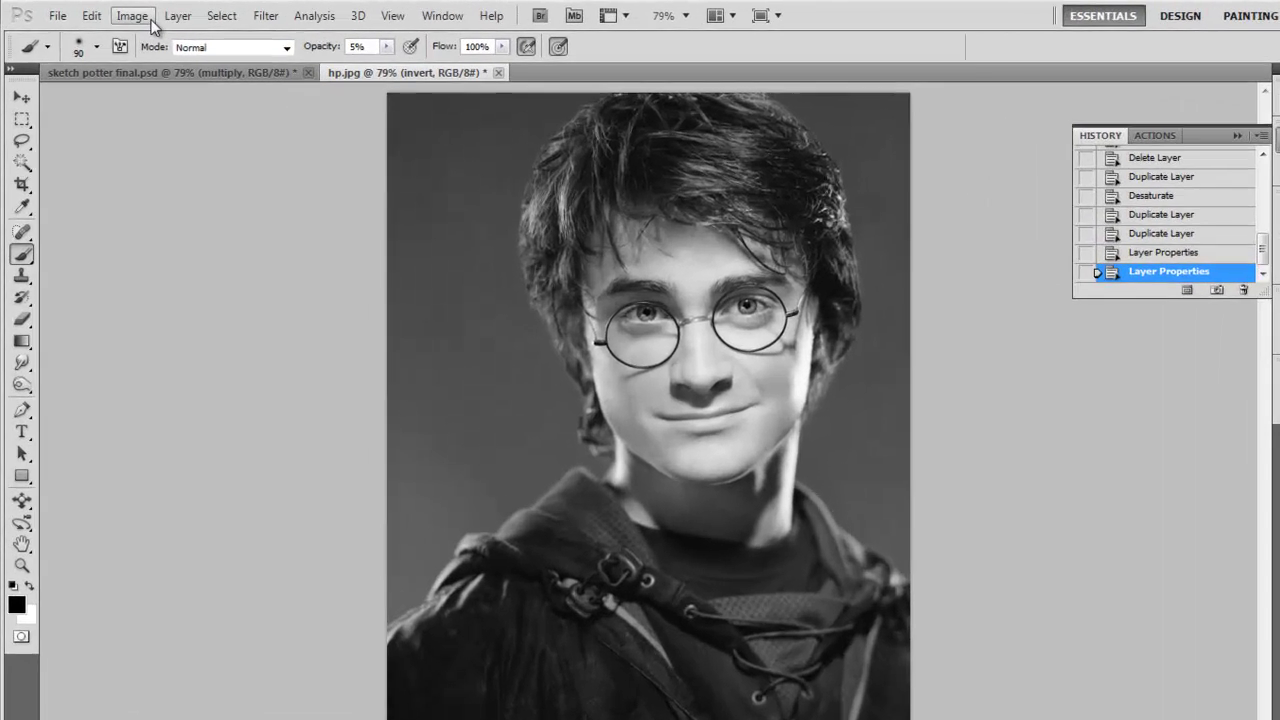
Invert the colours of the "invert" layer and set its blending mode to Color Dodge.
click(148, 17)
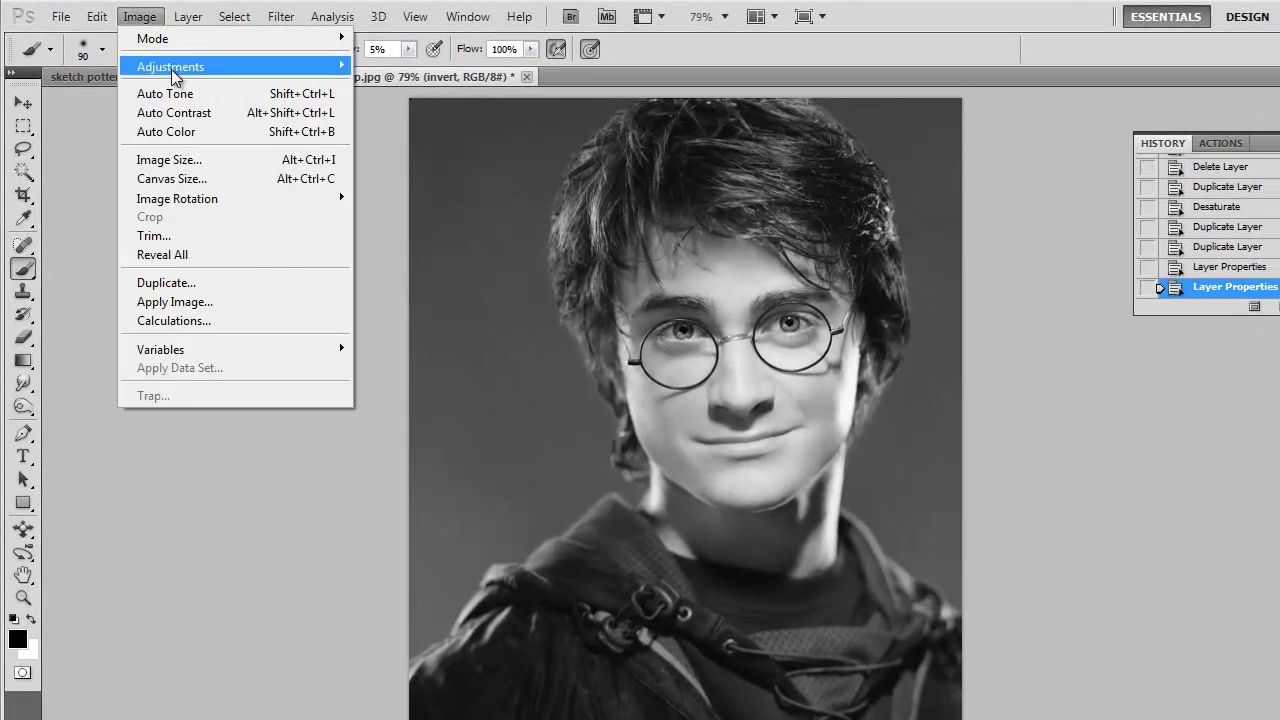
mouse_move(158, 60)
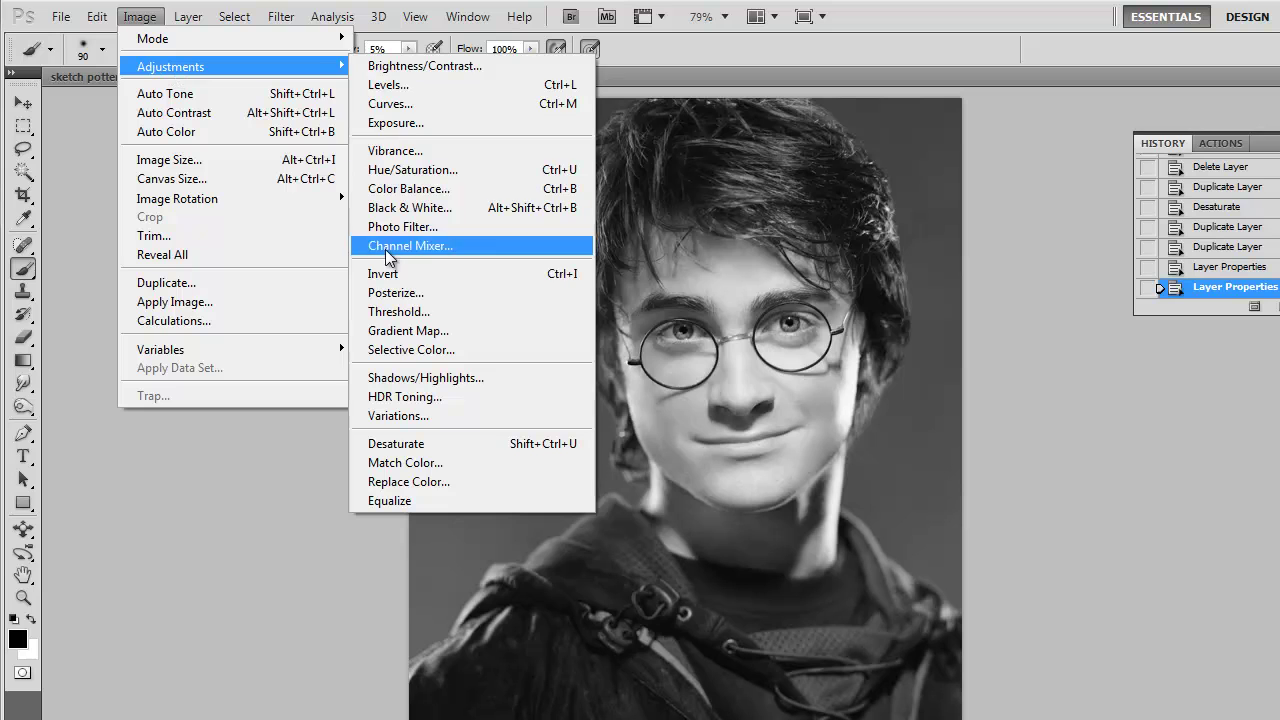
click(386, 273)
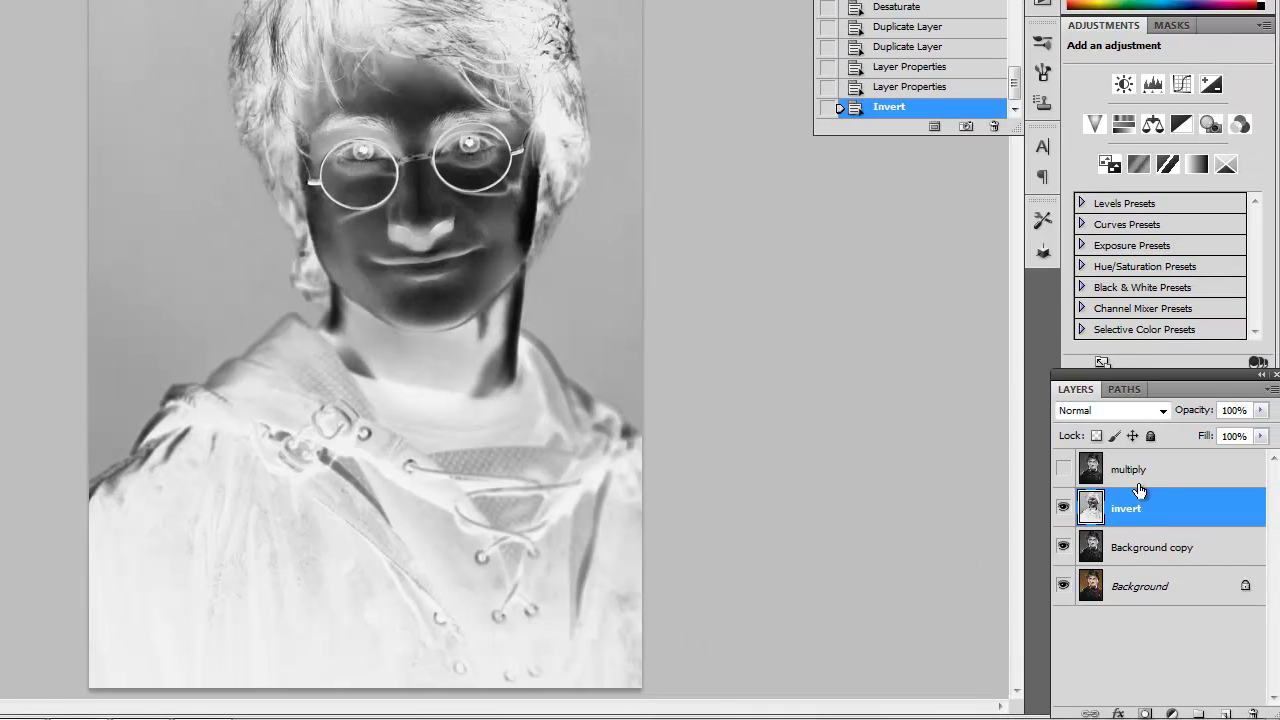
click(1163, 411)
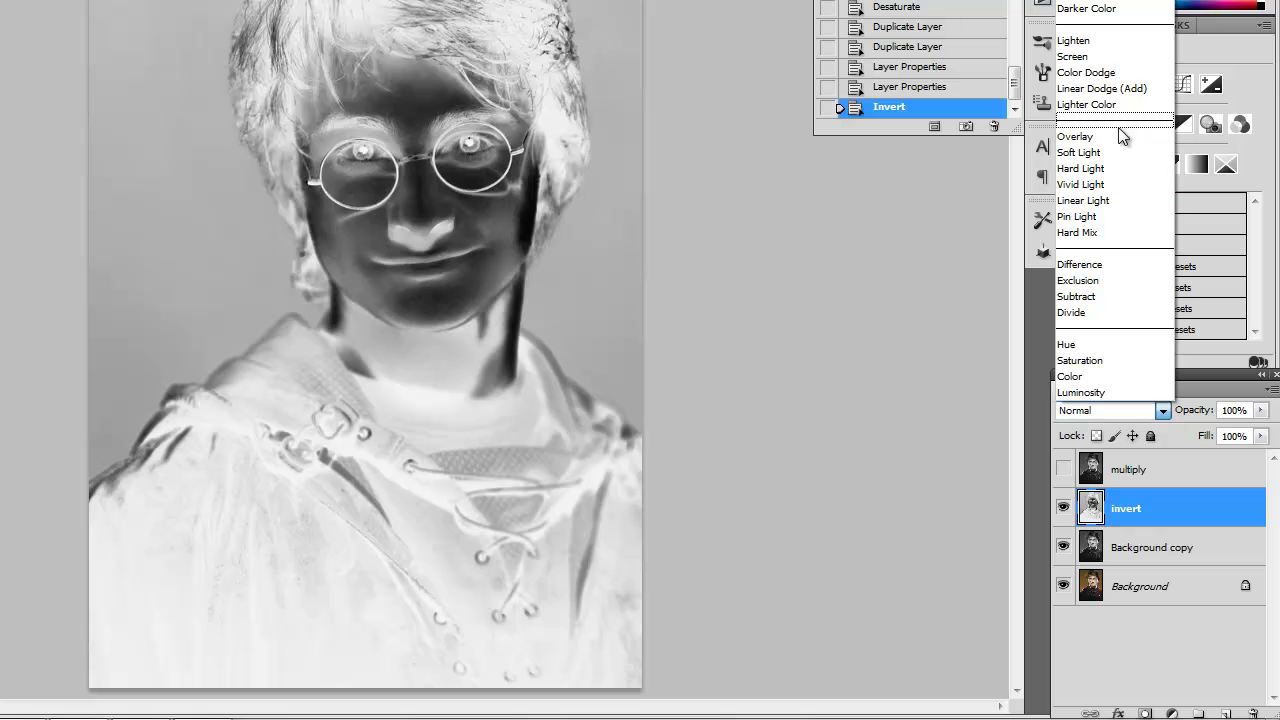
click(1094, 73)
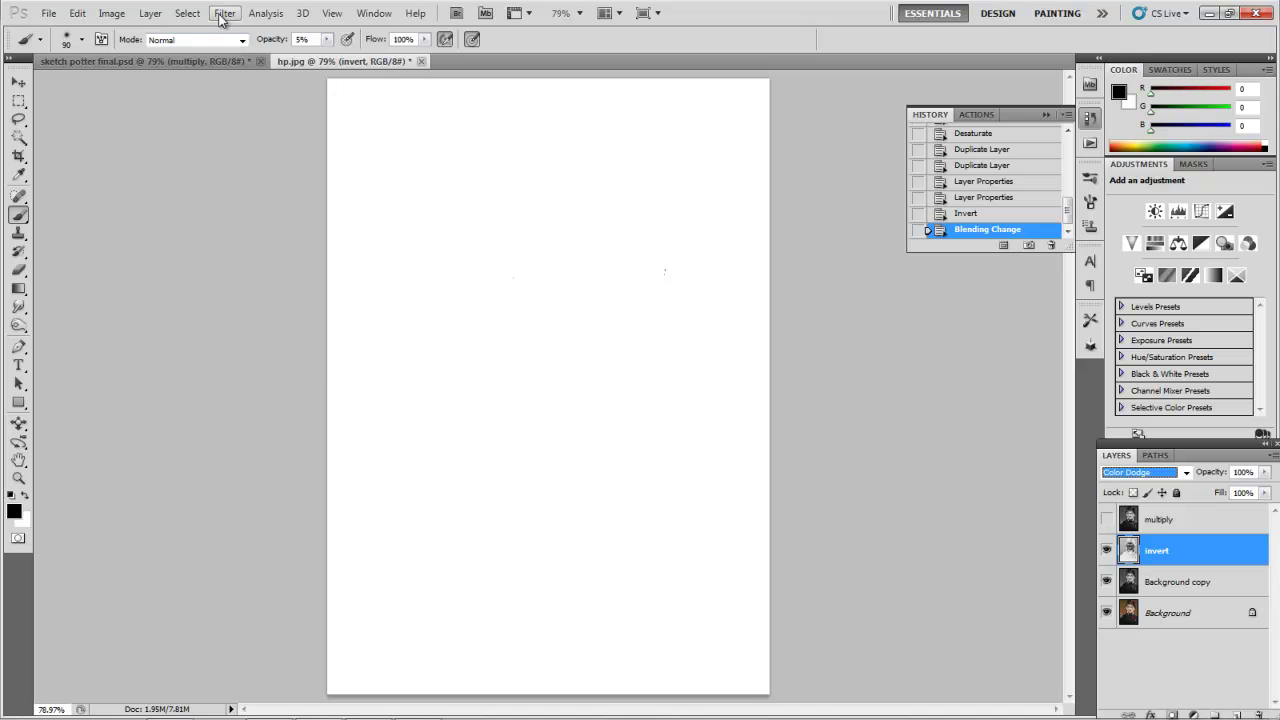
Apply a Gaussian Blur with a 38.3 pixel radius to the "invert" layer.
click(222, 14)
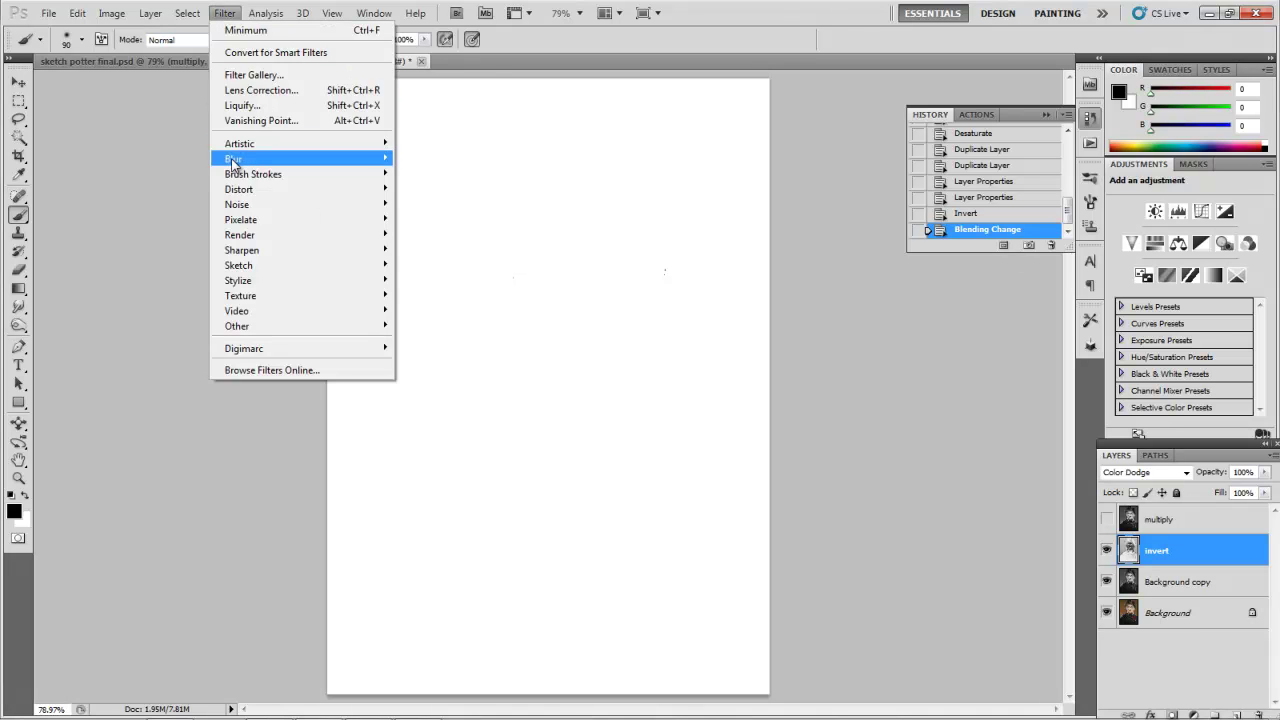
mouse_move(234, 160)
click(438, 218)
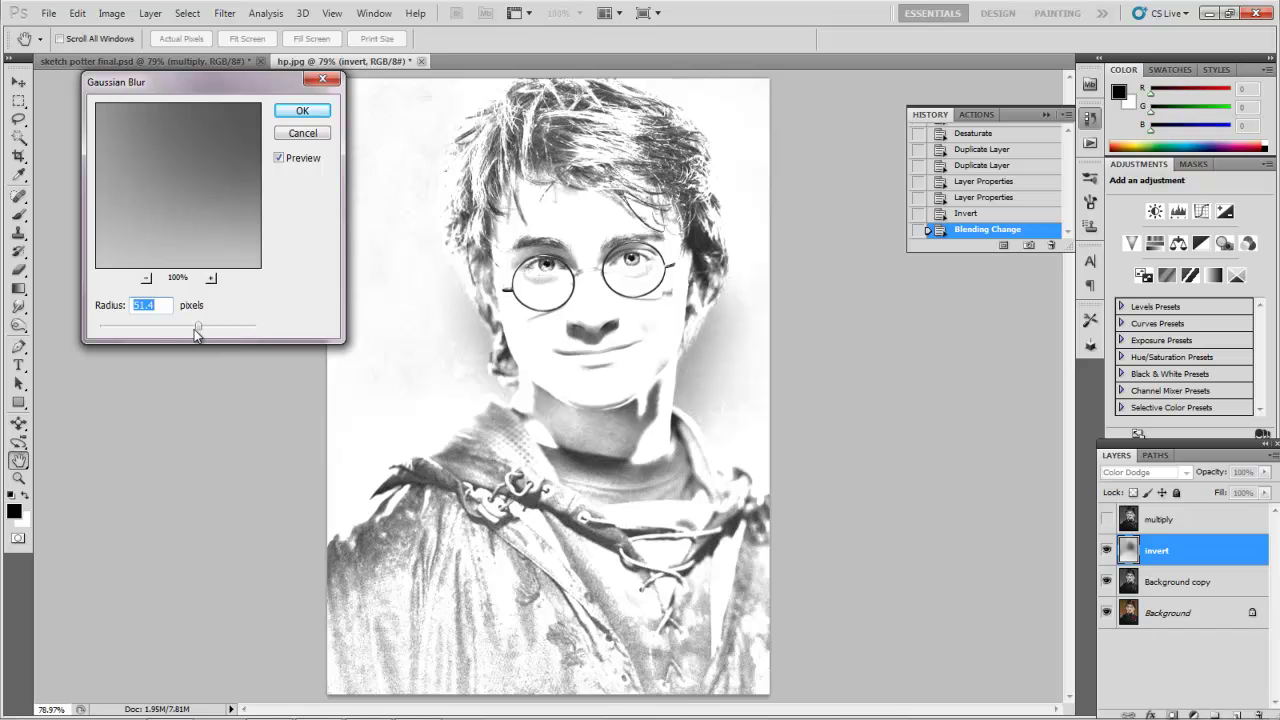
click(146, 278)
click(146, 278)
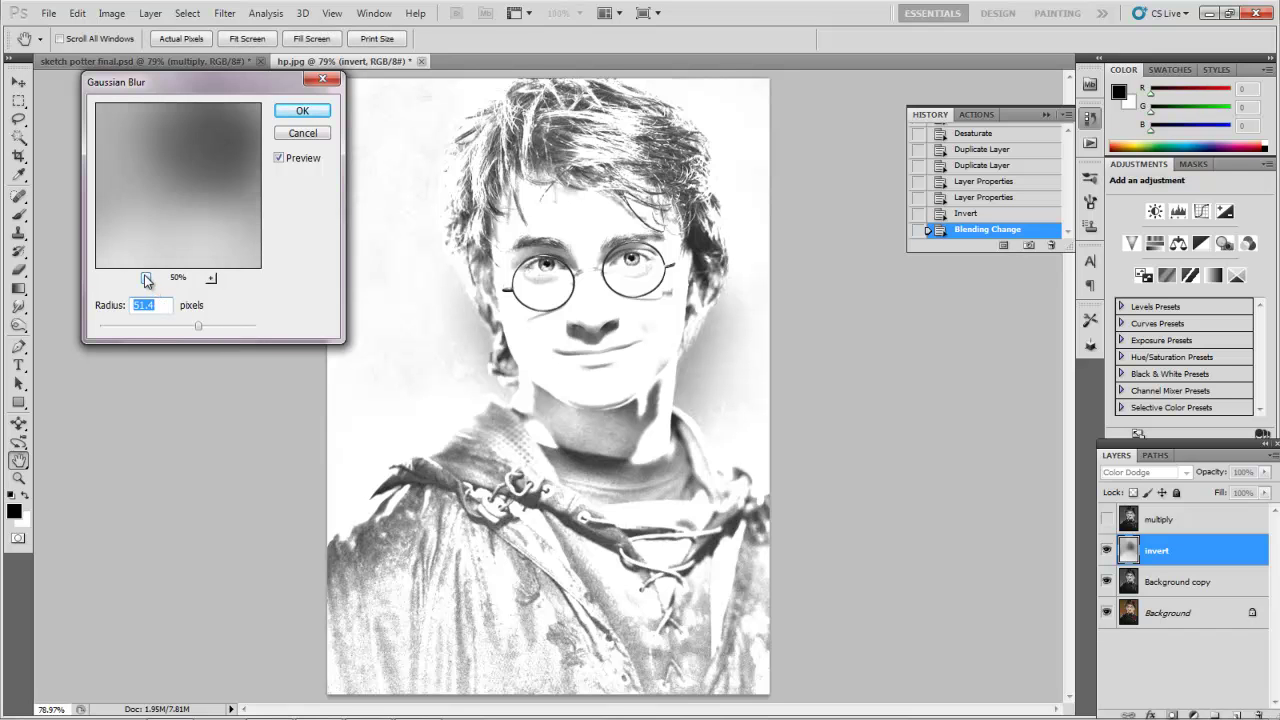
click(146, 278)
click(146, 278)
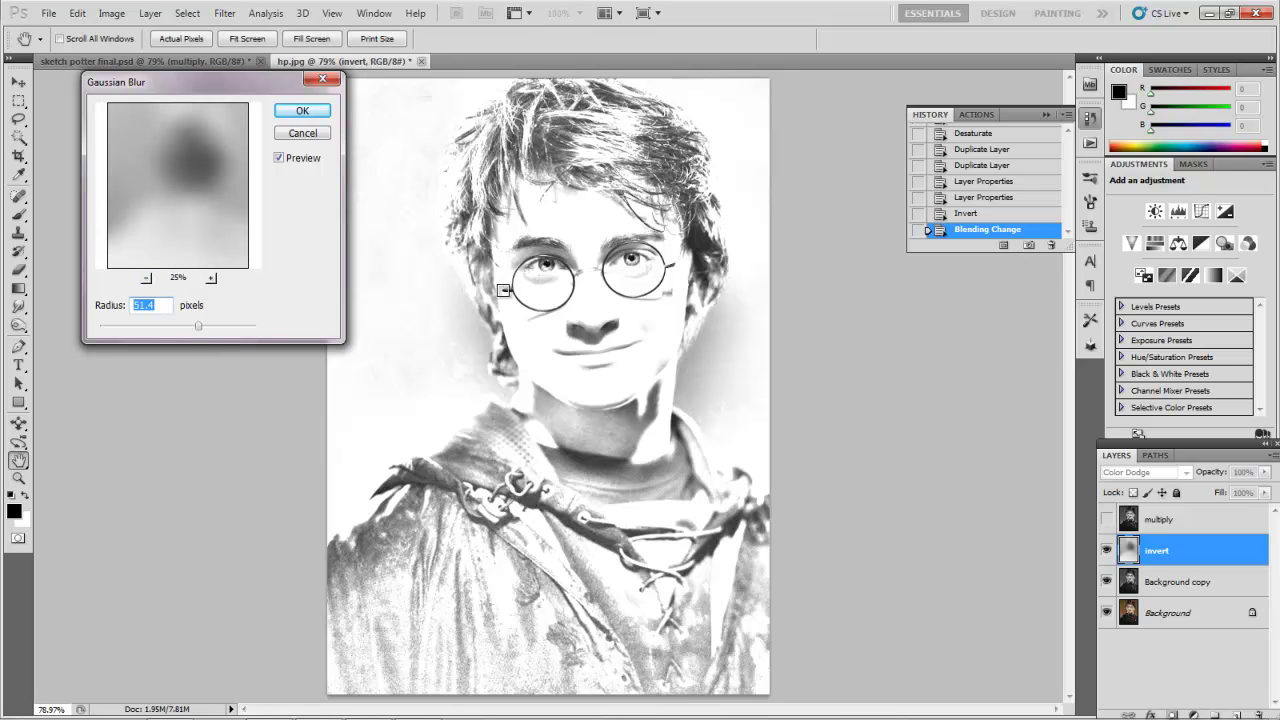
drag(197, 330, 208, 331)
click(207, 333)
drag(201, 328, 207, 323)
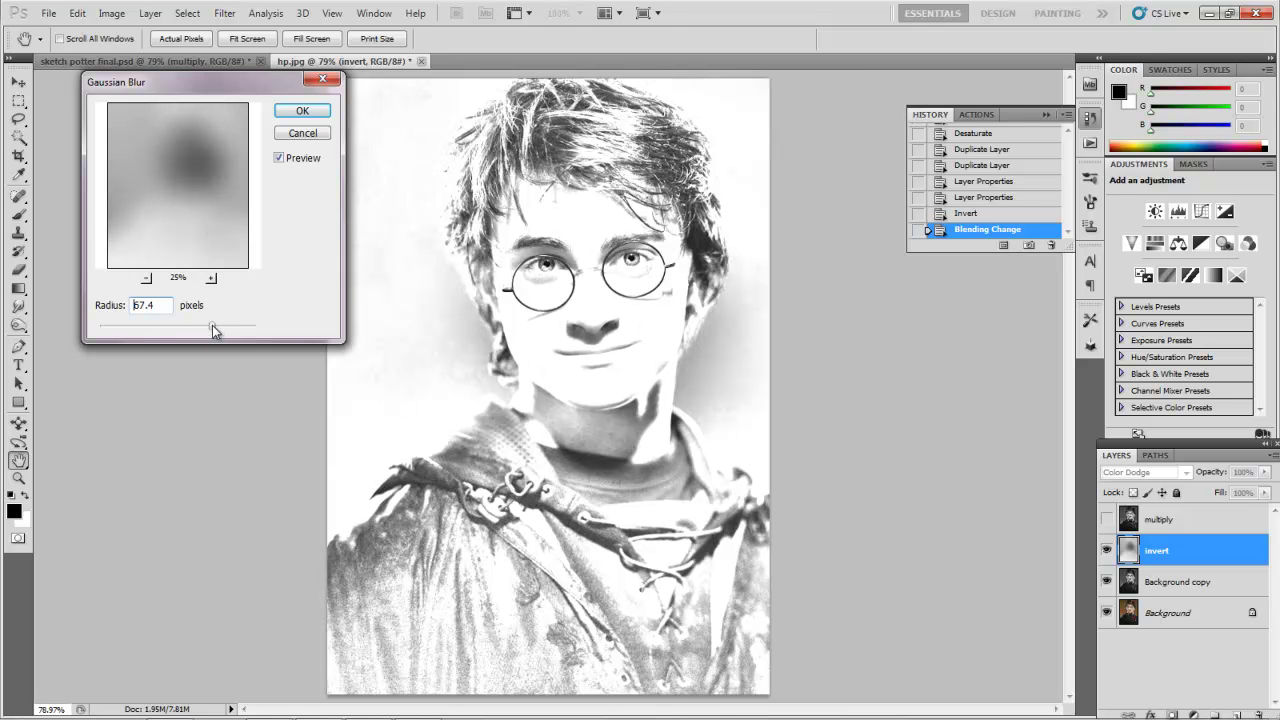
mouse_move(213, 331)
mouse_down()
mouse_move(271, 340)
mouse_move(145, 331)
mouse_up()
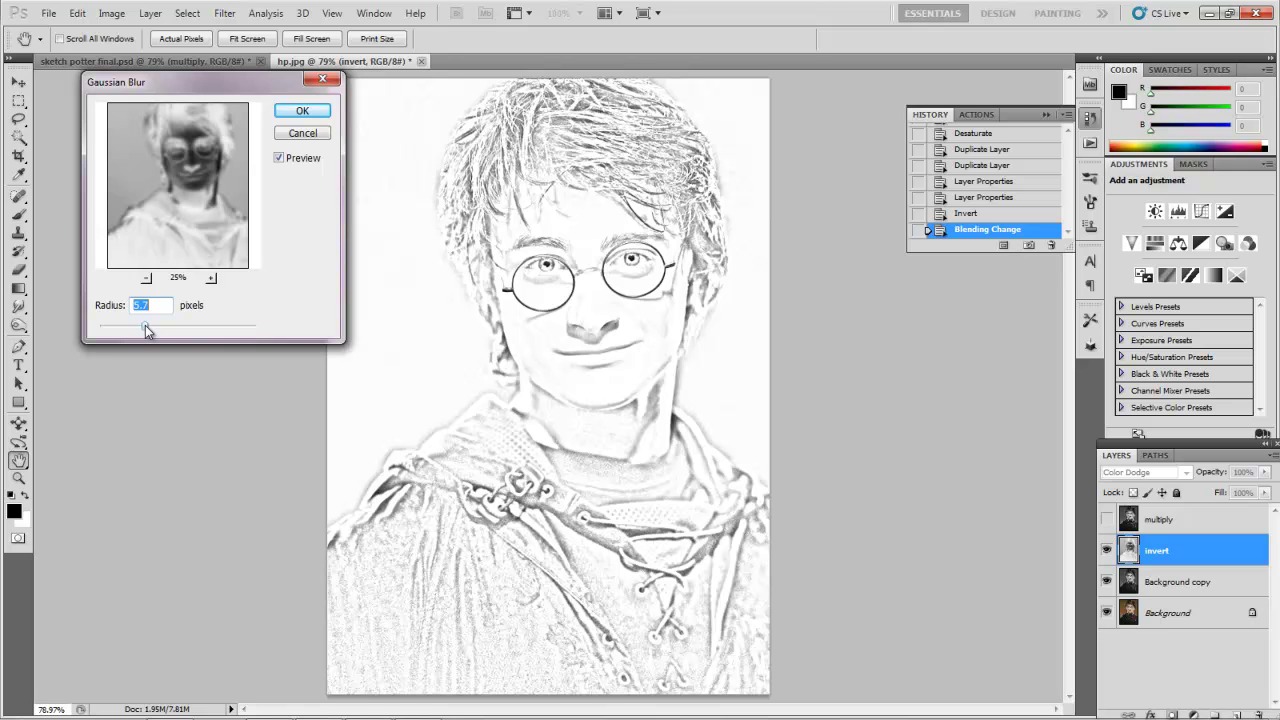
drag(146, 331, 189, 331)
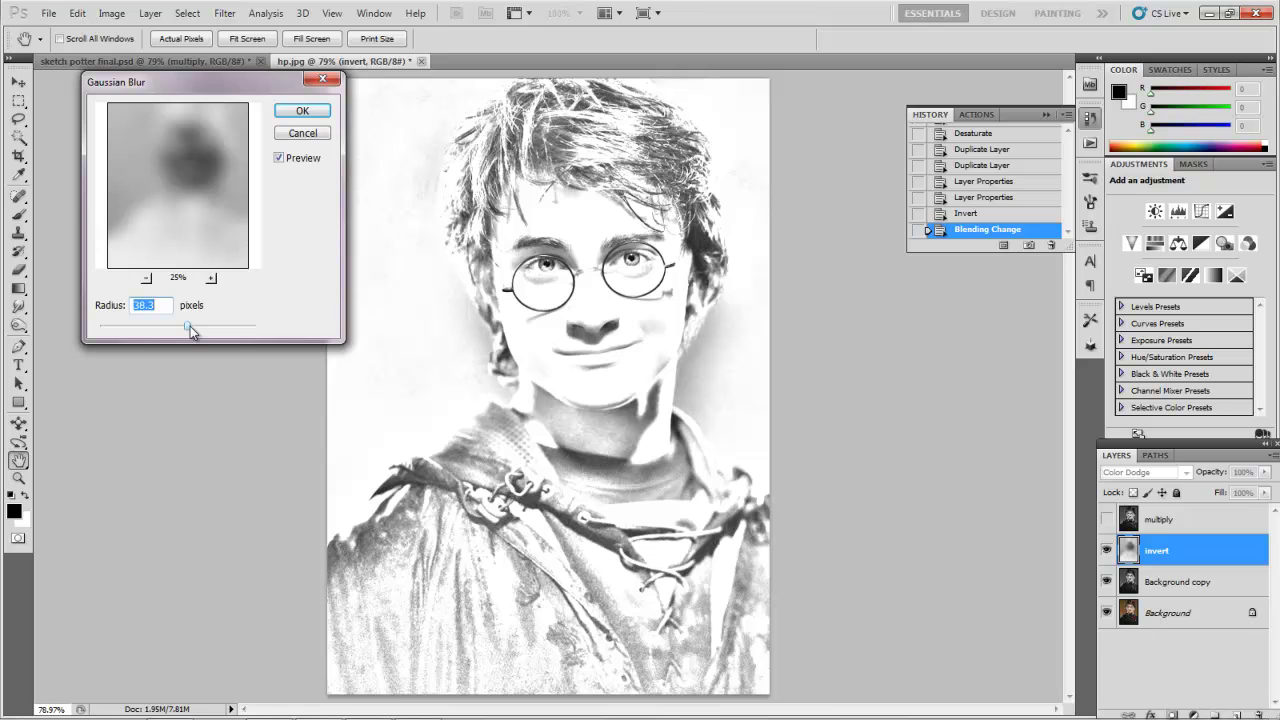
click(297, 112)
With a white brush at 5% opacity, paint over the grey backdrop areas on both sides of the head.
key(b)
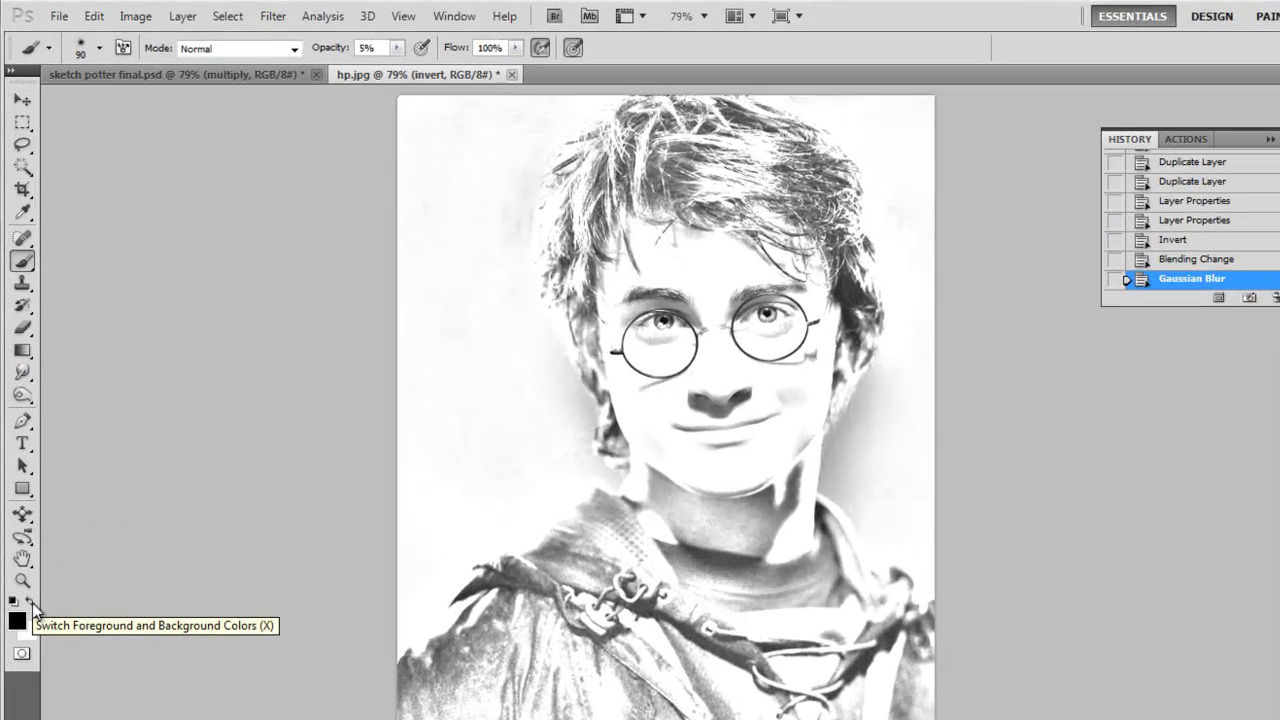
click(26, 497)
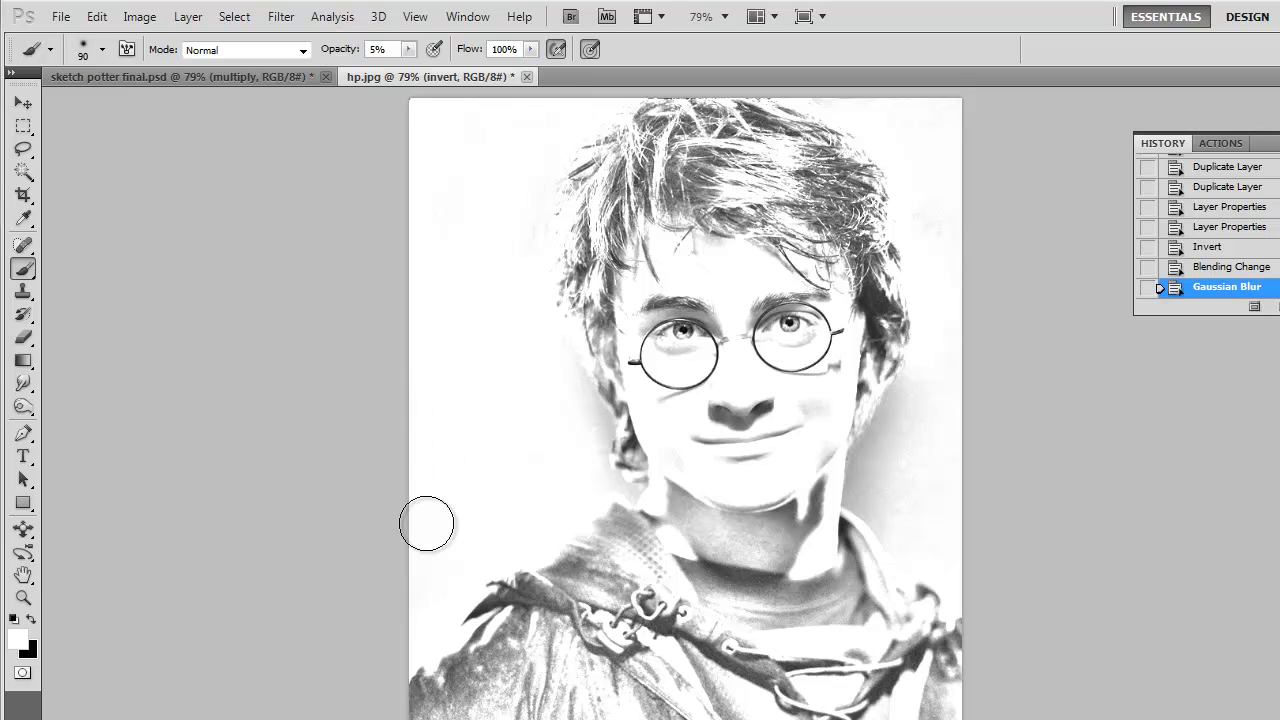
drag(431, 203, 475, 150)
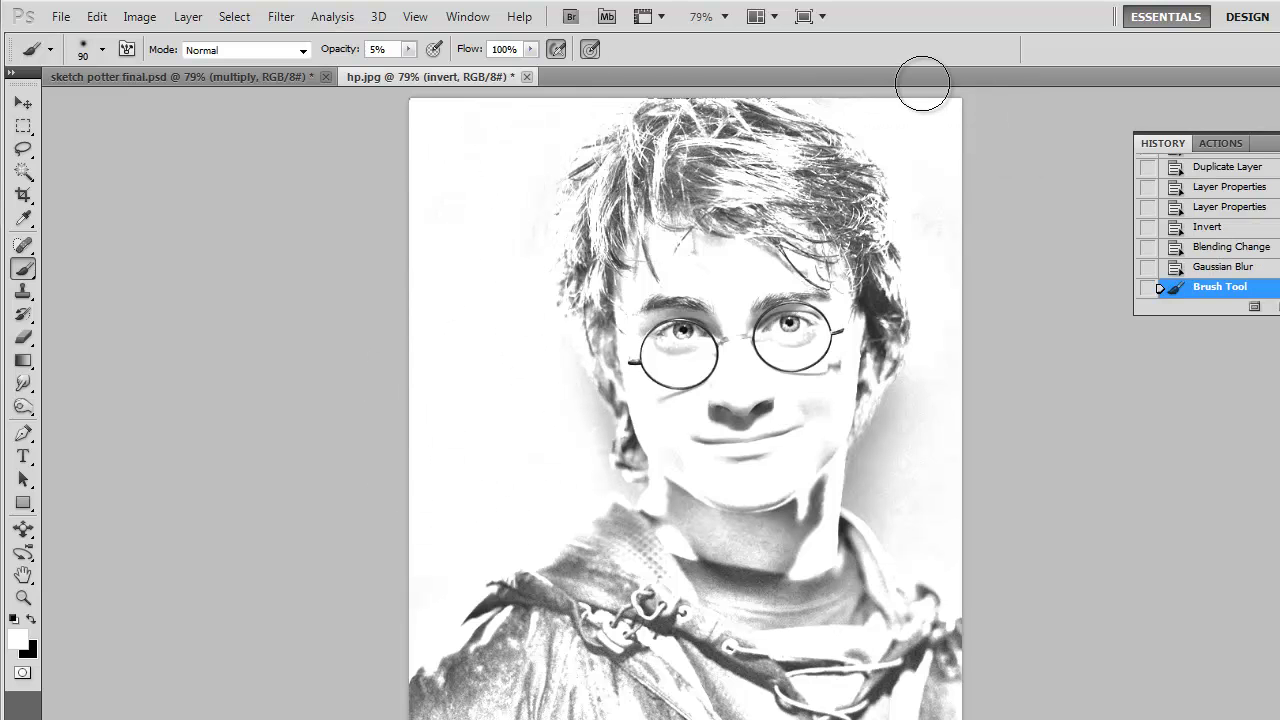
mouse_move(942, 381)
mouse_down()
mouse_move(924, 517)
mouse_move(943, 569)
mouse_move(980, 369)
mouse_up()
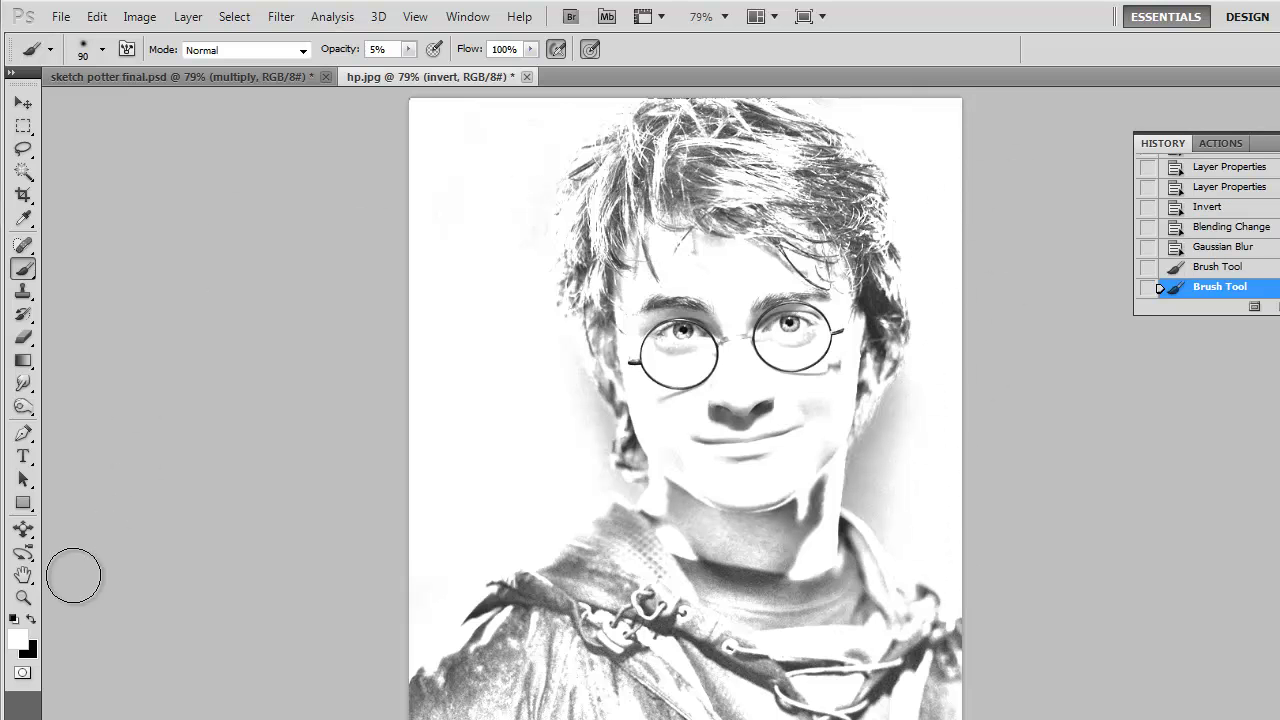
Switch the brush to black and paint over the hair, face, neck and clothing to darken the sketch.
click(33, 616)
mouse_move(635, 177)
mouse_down()
mouse_move(599, 167)
mouse_move(580, 194)
mouse_move(570, 220)
mouse_move(600, 178)
mouse_move(562, 274)
mouse_move(569, 309)
mouse_move(585, 243)
mouse_move(621, 438)
mouse_move(682, 481)
mouse_move(690, 448)
mouse_move(794, 431)
mouse_move(700, 448)
mouse_up()
mouse_move(715, 449)
mouse_down()
mouse_move(749, 451)
mouse_move(790, 430)
mouse_up()
mouse_move(818, 346)
mouse_down()
mouse_move(787, 320)
mouse_move(870, 320)
mouse_move(820, 325)
mouse_up()
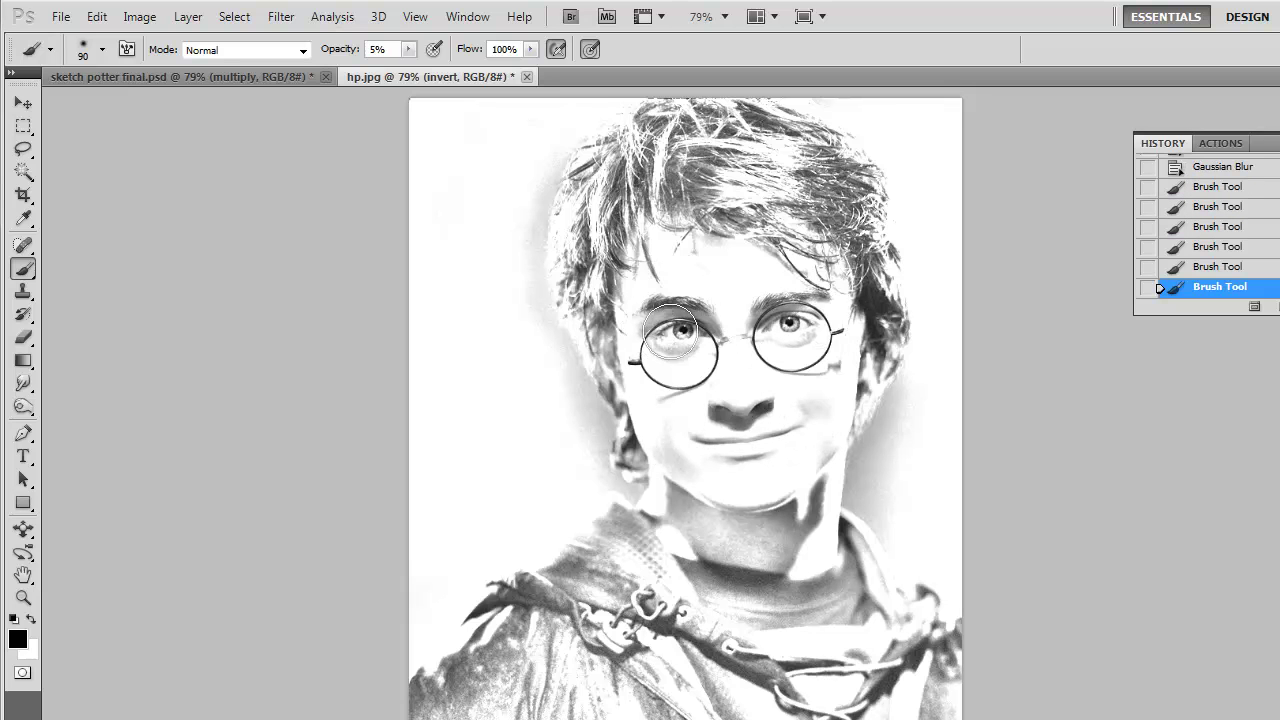
mouse_move(669, 156)
mouse_down()
mouse_move(716, 132)
mouse_move(808, 155)
mouse_move(850, 196)
mouse_up()
mouse_move(593, 577)
mouse_down()
mouse_move(577, 547)
mouse_move(432, 644)
mouse_move(545, 579)
mouse_up()
mouse_move(668, 497)
mouse_down()
mouse_move(676, 416)
mouse_move(783, 484)
mouse_move(827, 442)
mouse_move(847, 554)
mouse_move(827, 462)
mouse_move(862, 311)
mouse_move(851, 384)
mouse_move(836, 347)
mouse_move(832, 379)
mouse_move(744, 394)
mouse_move(719, 386)
mouse_move(724, 345)
mouse_move(731, 383)
mouse_move(594, 679)
mouse_move(681, 634)
mouse_up()
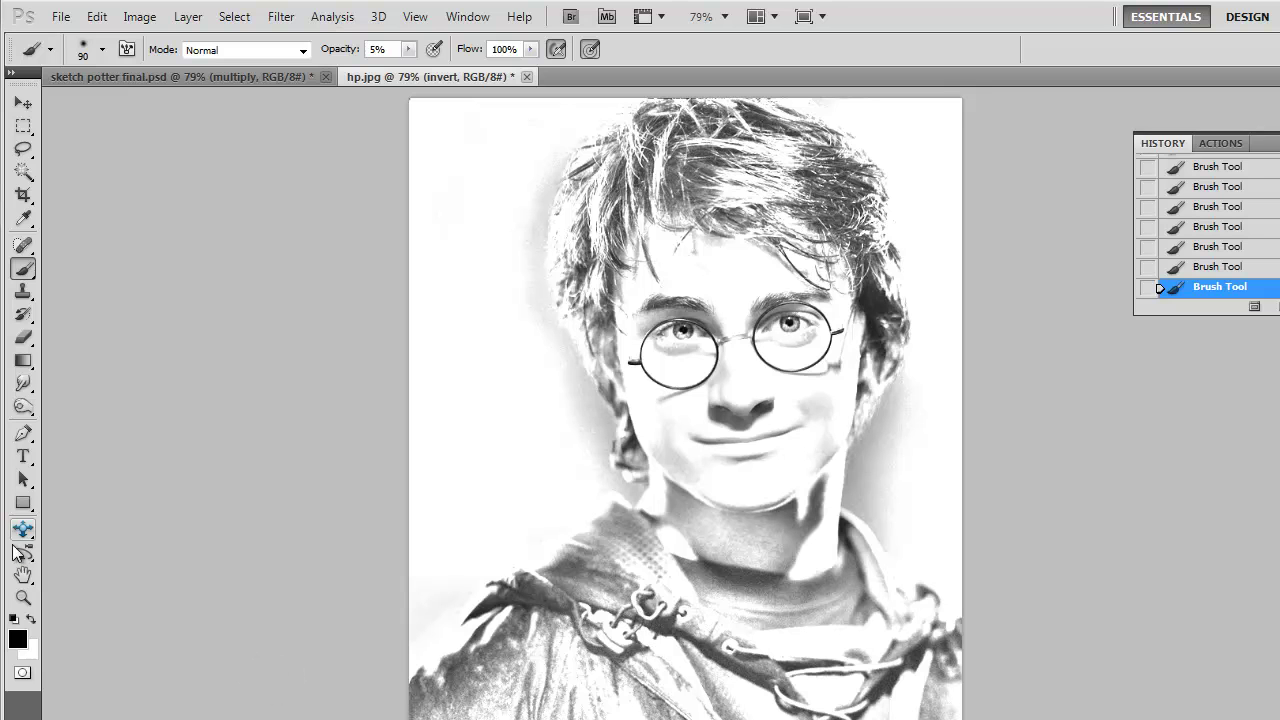
Switch the brush back to white and lighten the shading around the hair and beside the neck.
click(31, 619)
mouse_move(443, 273)
mouse_down()
mouse_move(541, 152)
mouse_move(528, 169)
mouse_move(522, 308)
mouse_move(511, 245)
mouse_move(529, 177)
mouse_move(523, 266)
mouse_move(585, 430)
mouse_up()
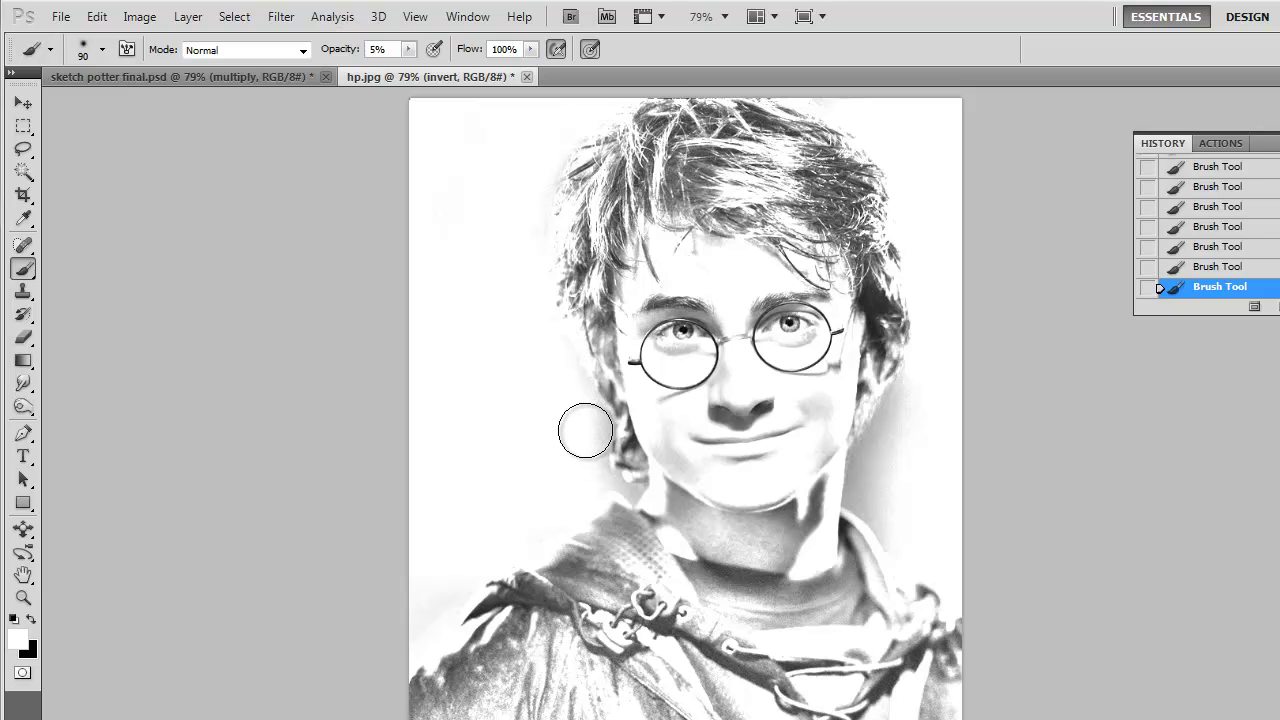
mouse_move(894, 480)
mouse_down()
mouse_move(910, 419)
mouse_move(889, 503)
mouse_move(896, 444)
mouse_move(847, 472)
mouse_up()
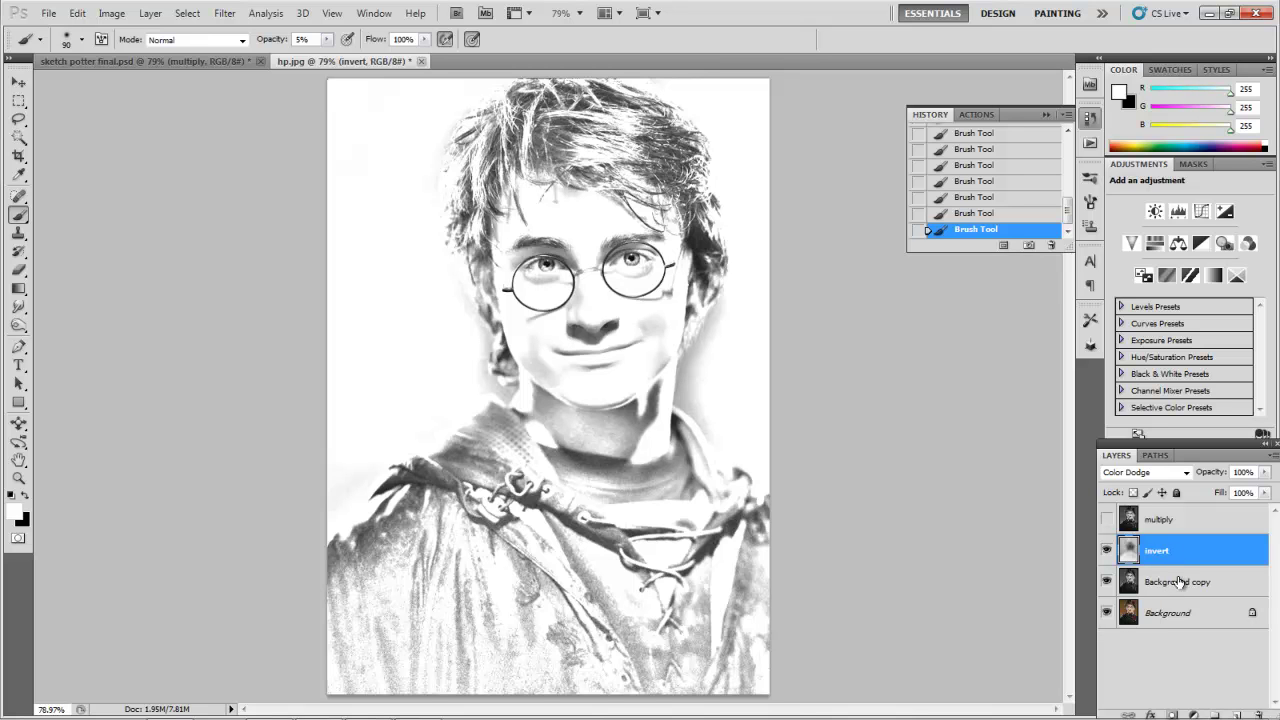
Merge the "invert" layer down into Background copy and duplicate the merged layer.
click(150, 13)
click(176, 506)
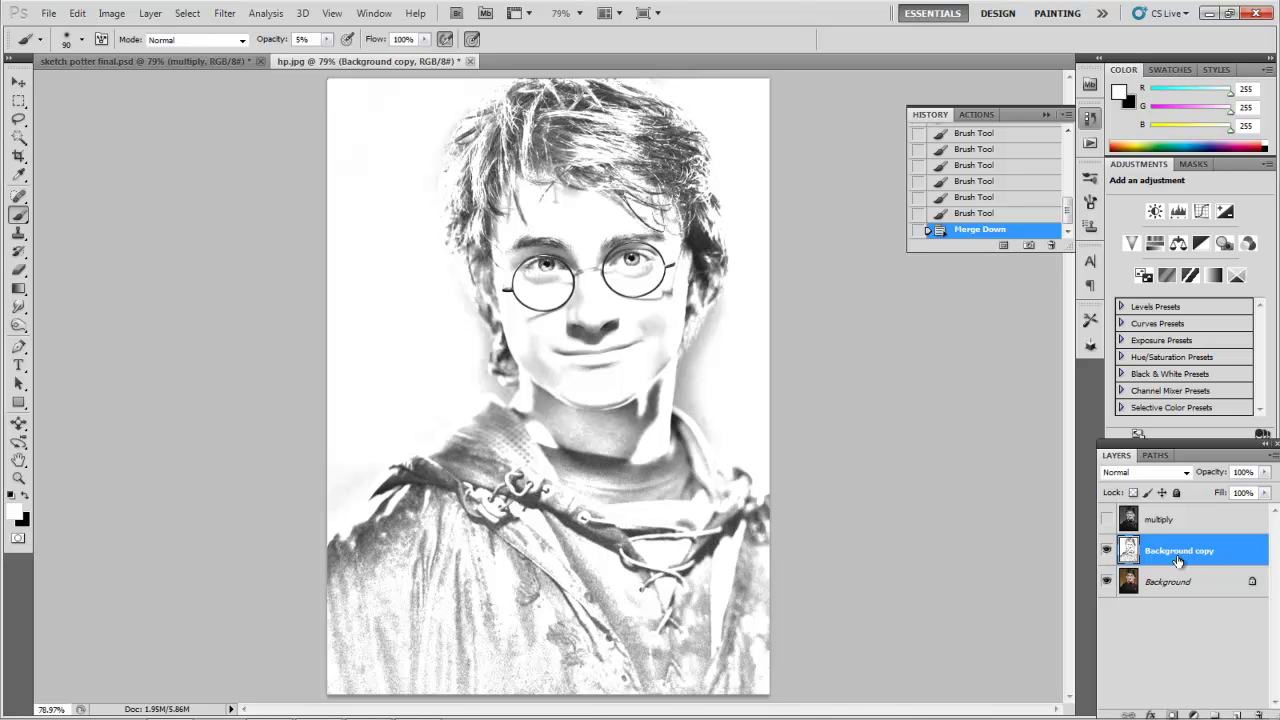
drag(1165, 555, 1237, 715)
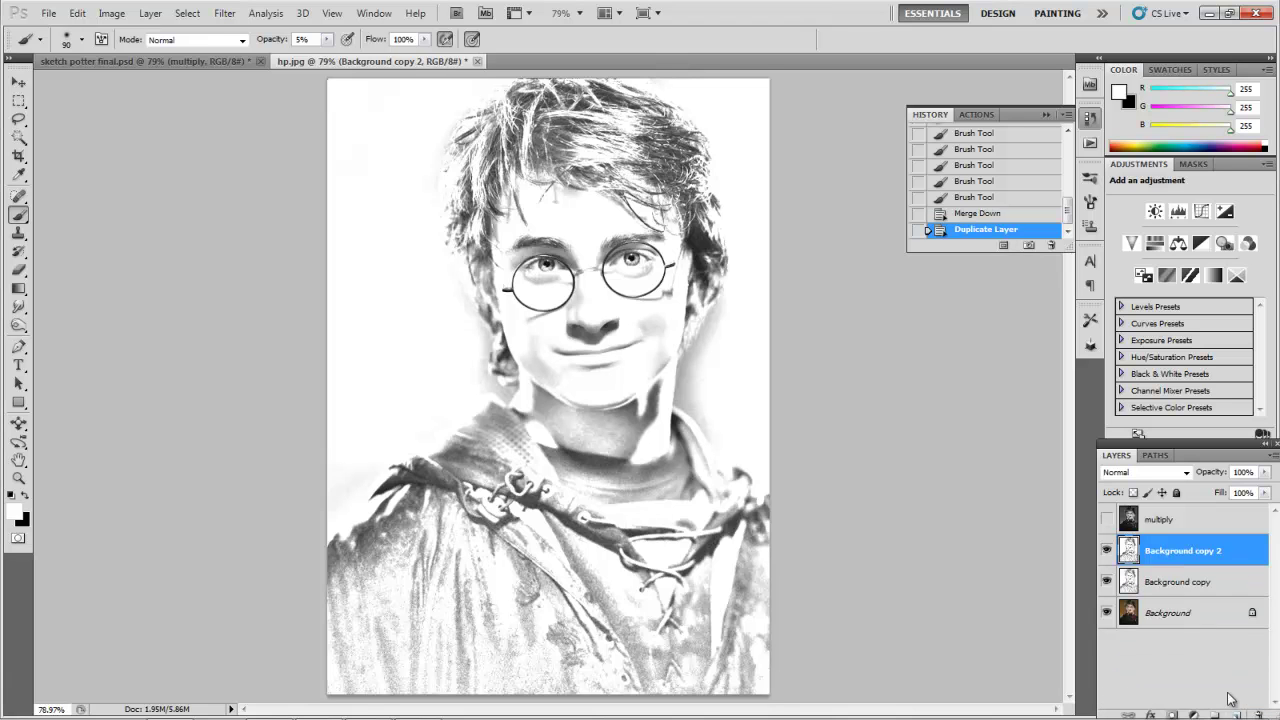
Rename the duplicate of the merged sketch layer as "long".
double_click(1175, 550)
key(BackSpace)
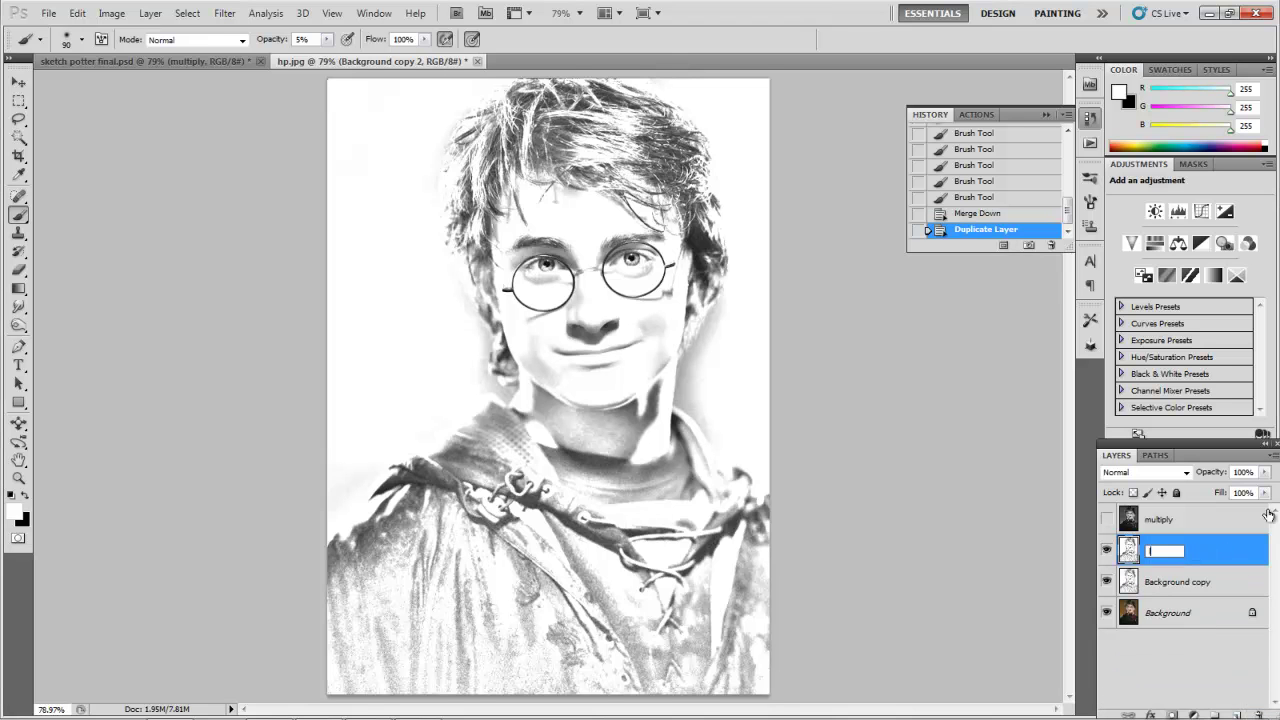
text(long)
key(Return)
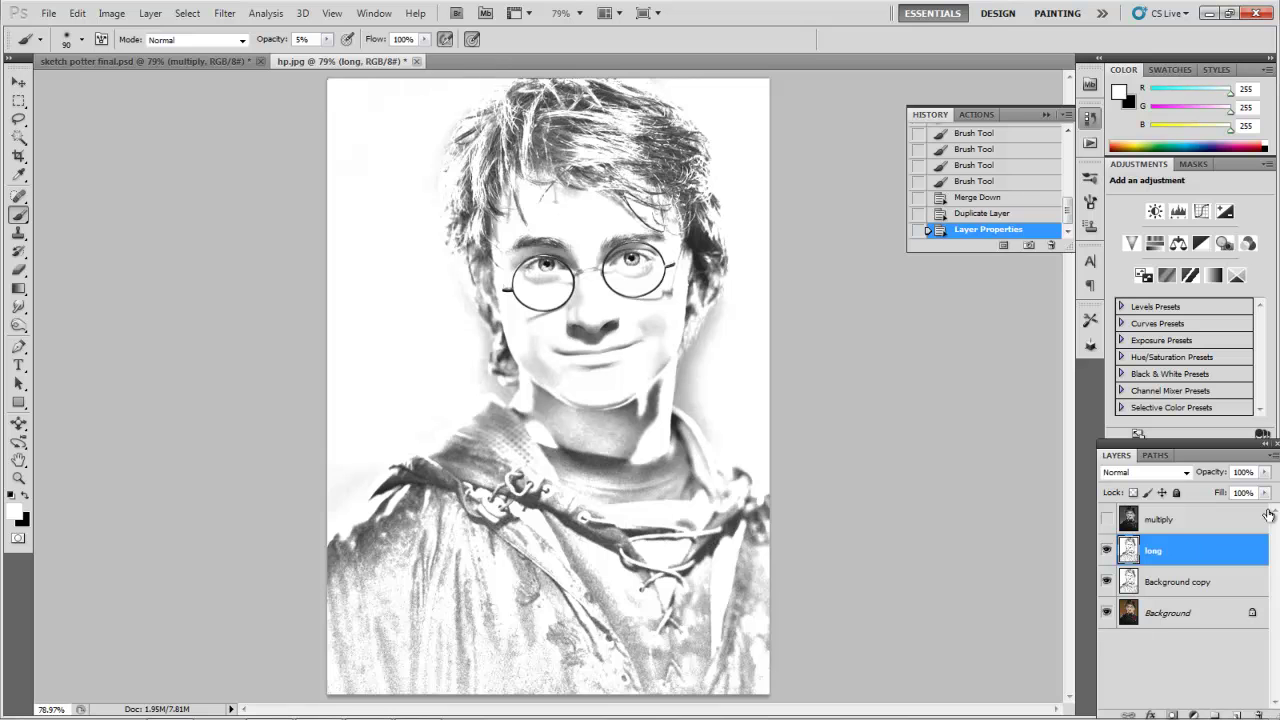
Rename the Background copy layer as "short".
double_click(1176, 582)
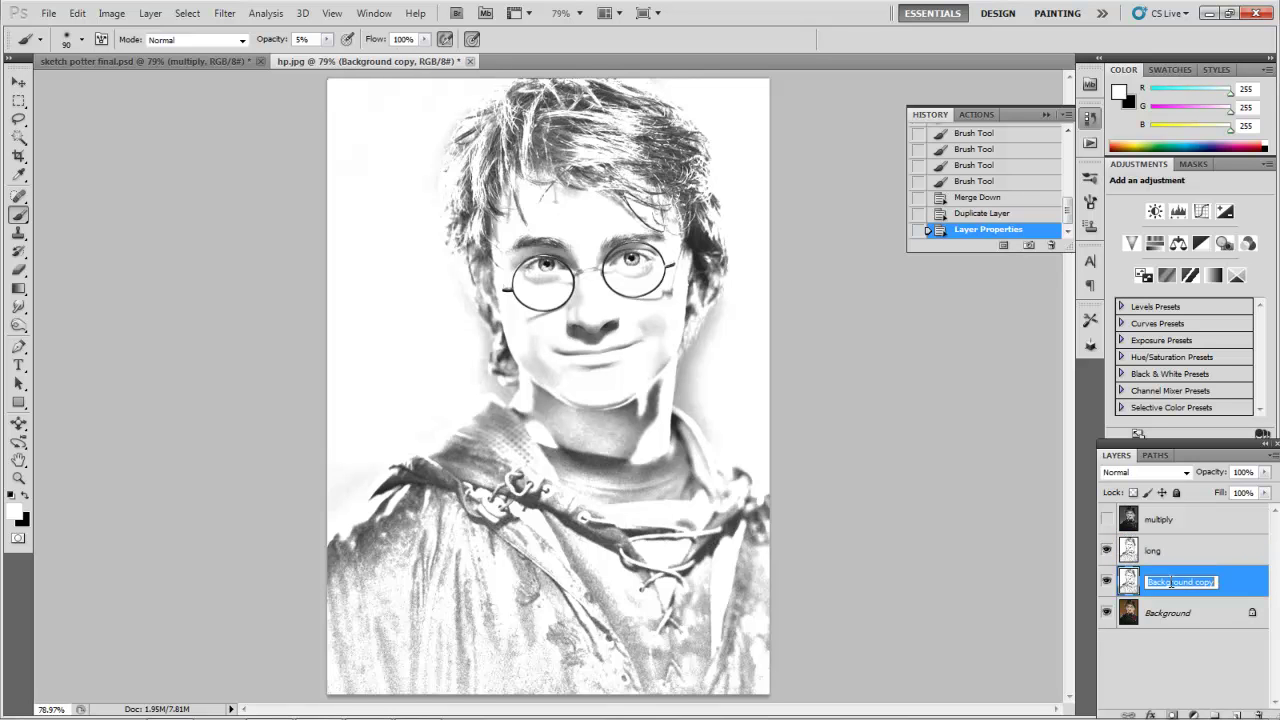
text(short)
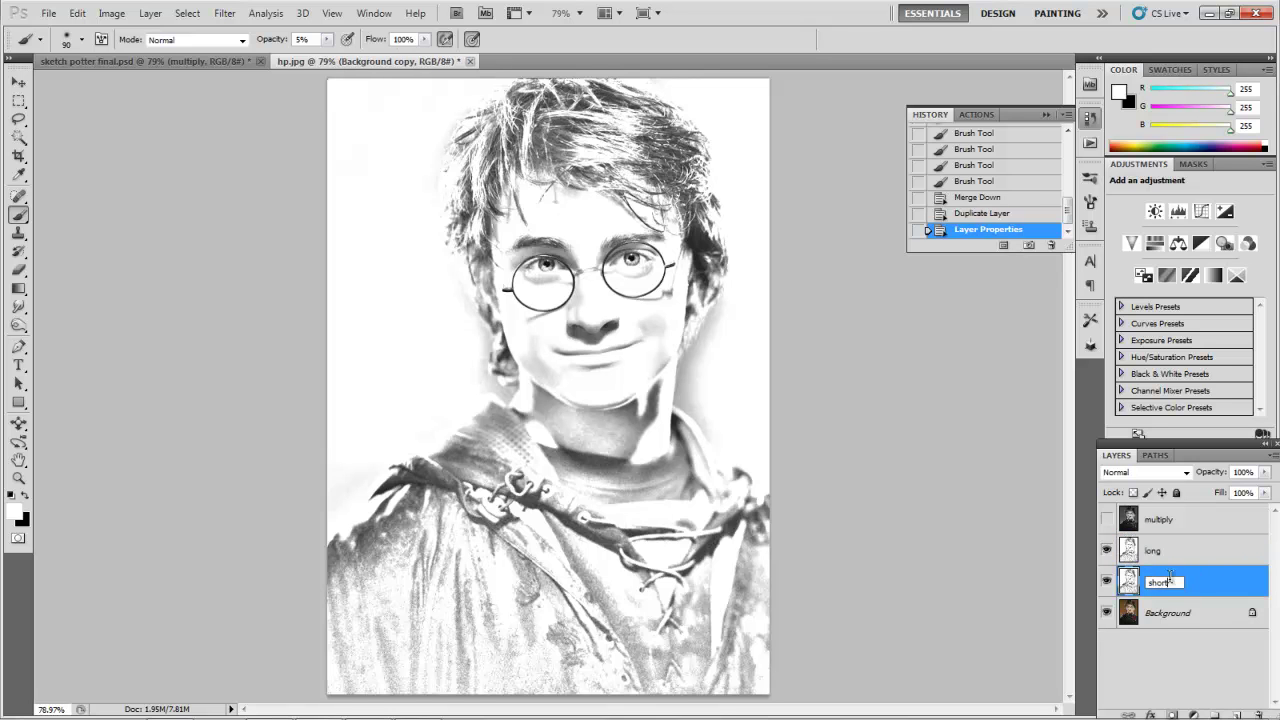
key(Return)
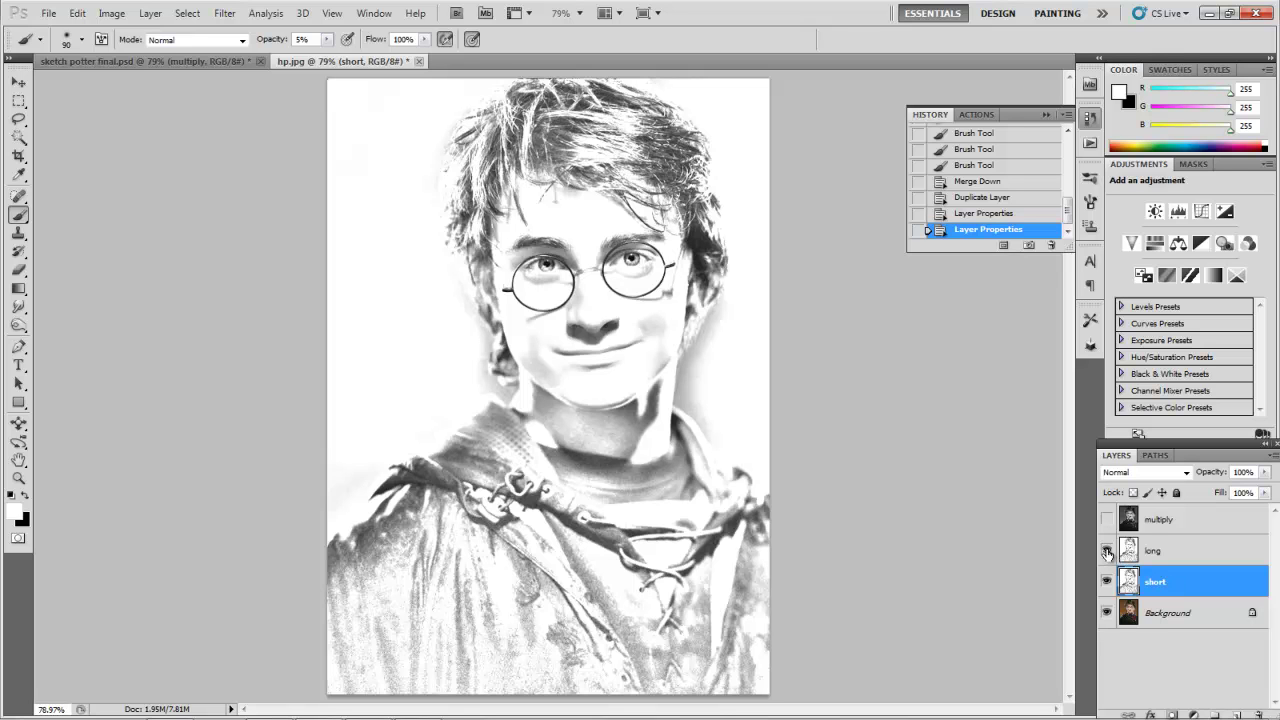
Hide the "long" layer and apply Angled Strokes to "short" with direction balance 17, stroke length 9 and sharpness 10.
click(1106, 551)
click(222, 14)
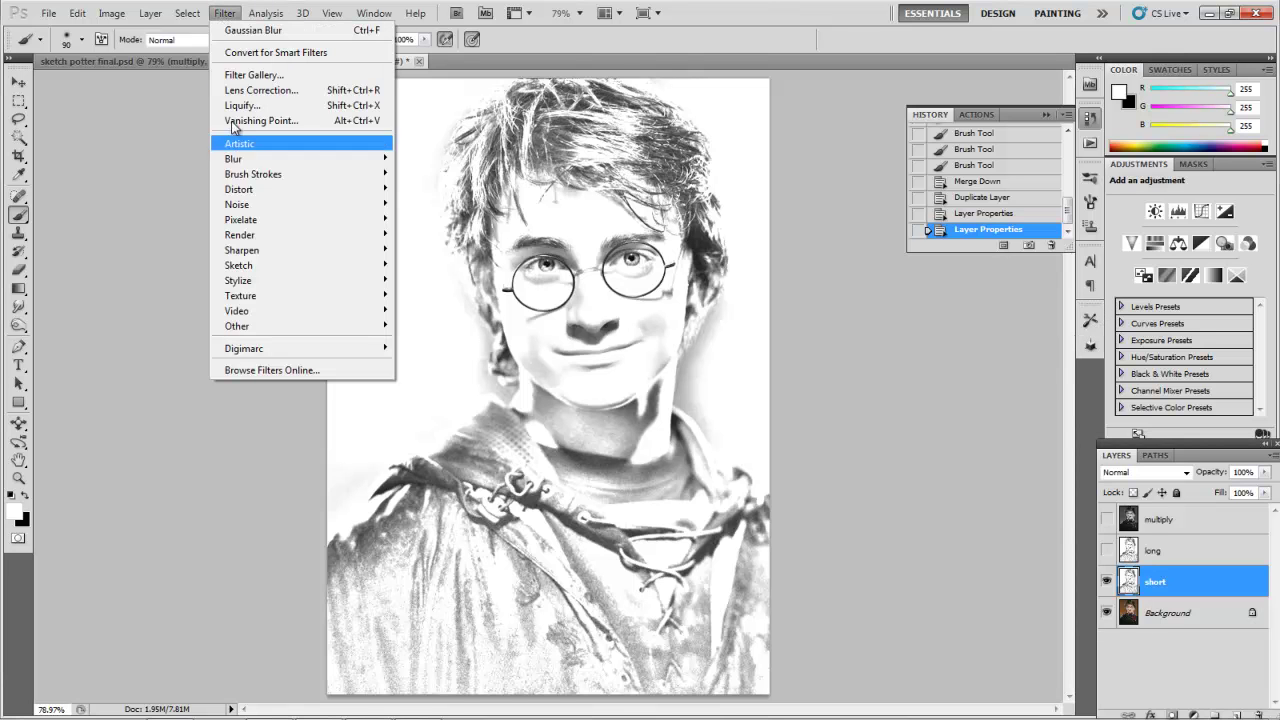
mouse_move(240, 179)
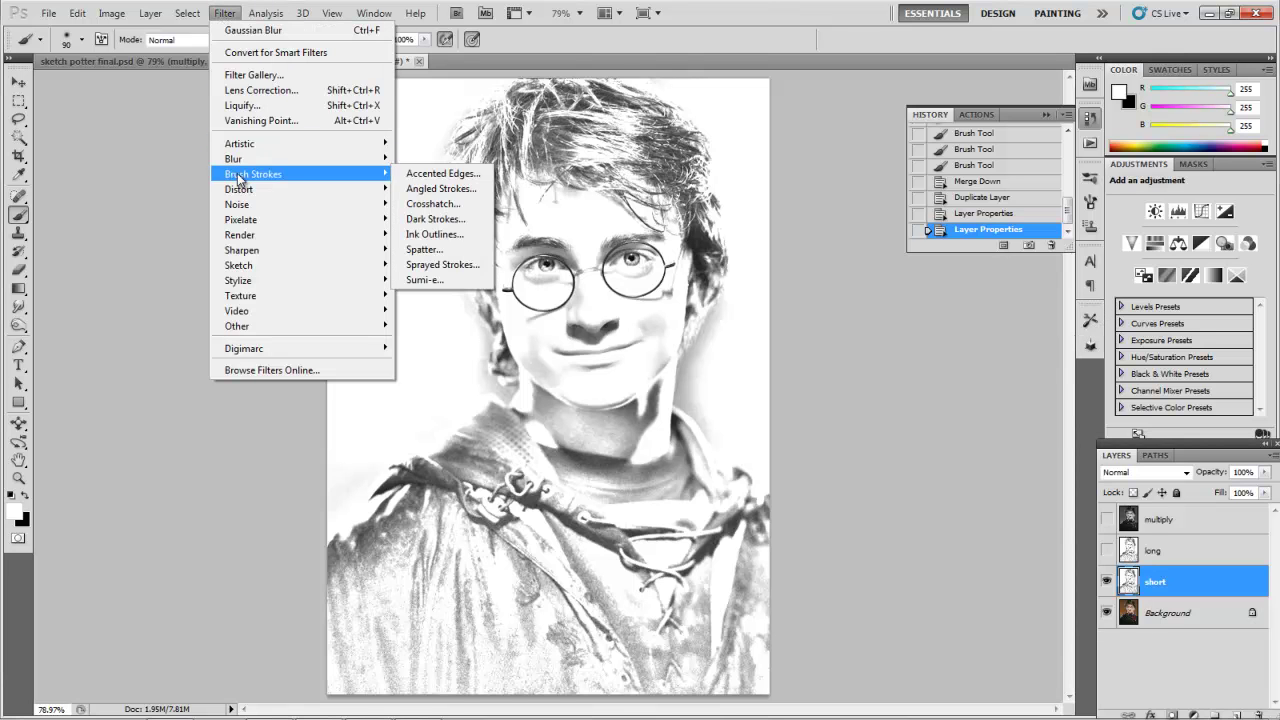
click(443, 188)
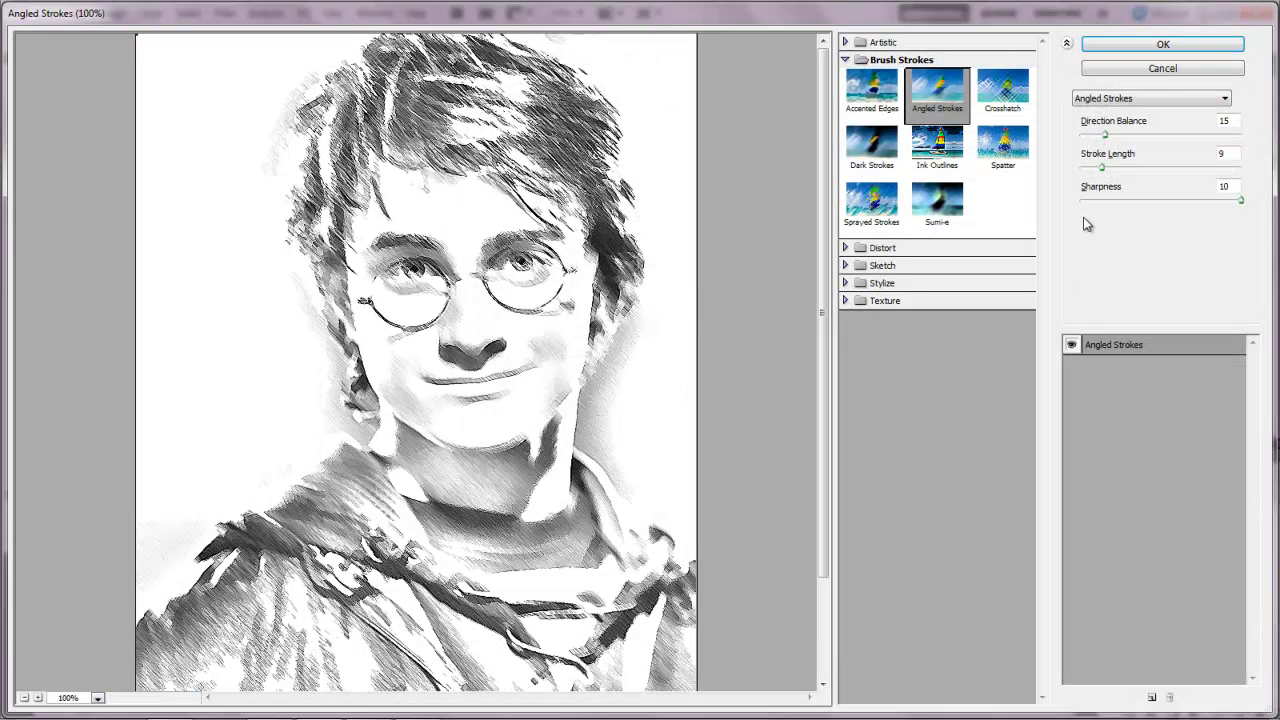
drag(1103, 170, 1096, 168)
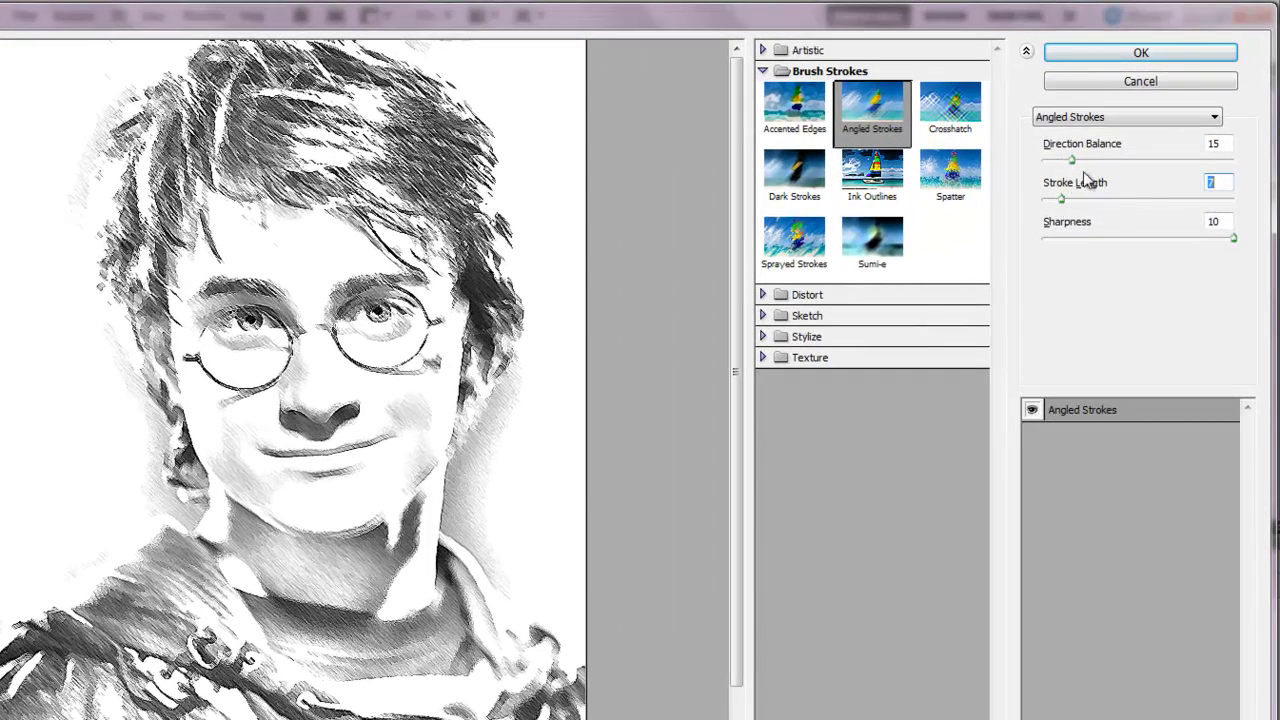
mouse_move(1072, 160)
mouse_down()
mouse_move(1086, 160)
mouse_move(1073, 162)
mouse_move(1071, 206)
mouse_up()
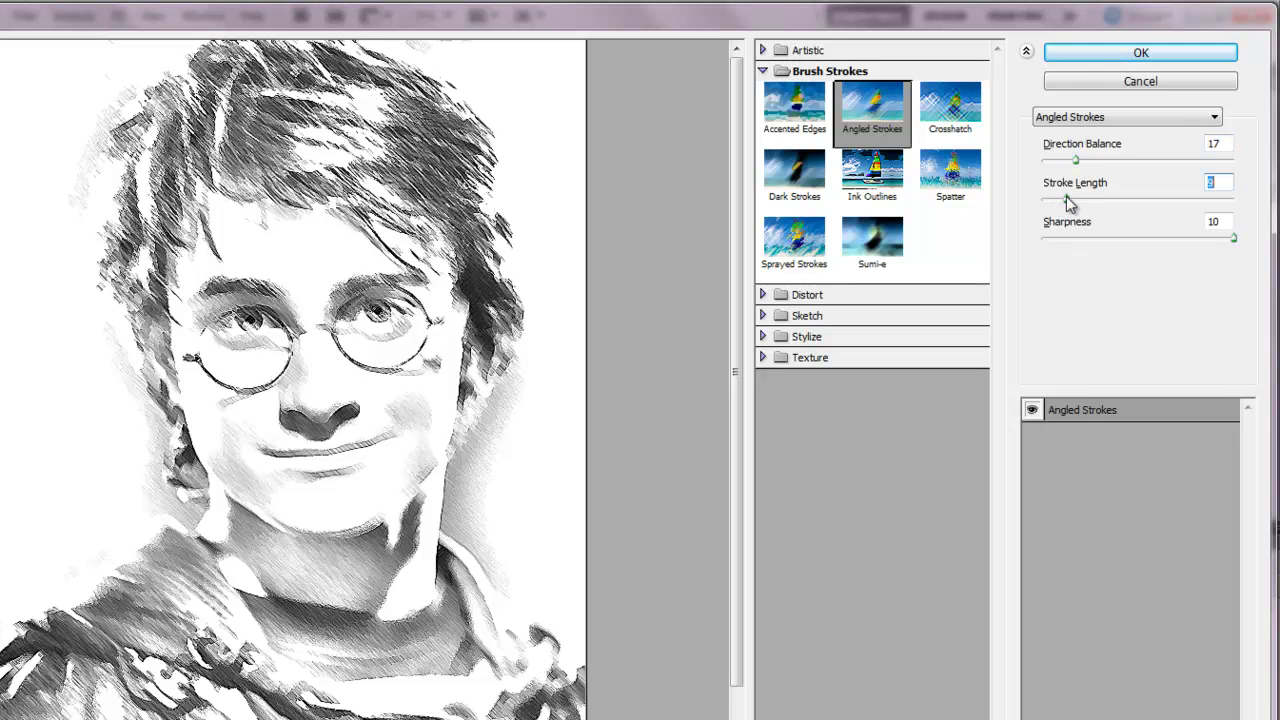
click(1105, 54)
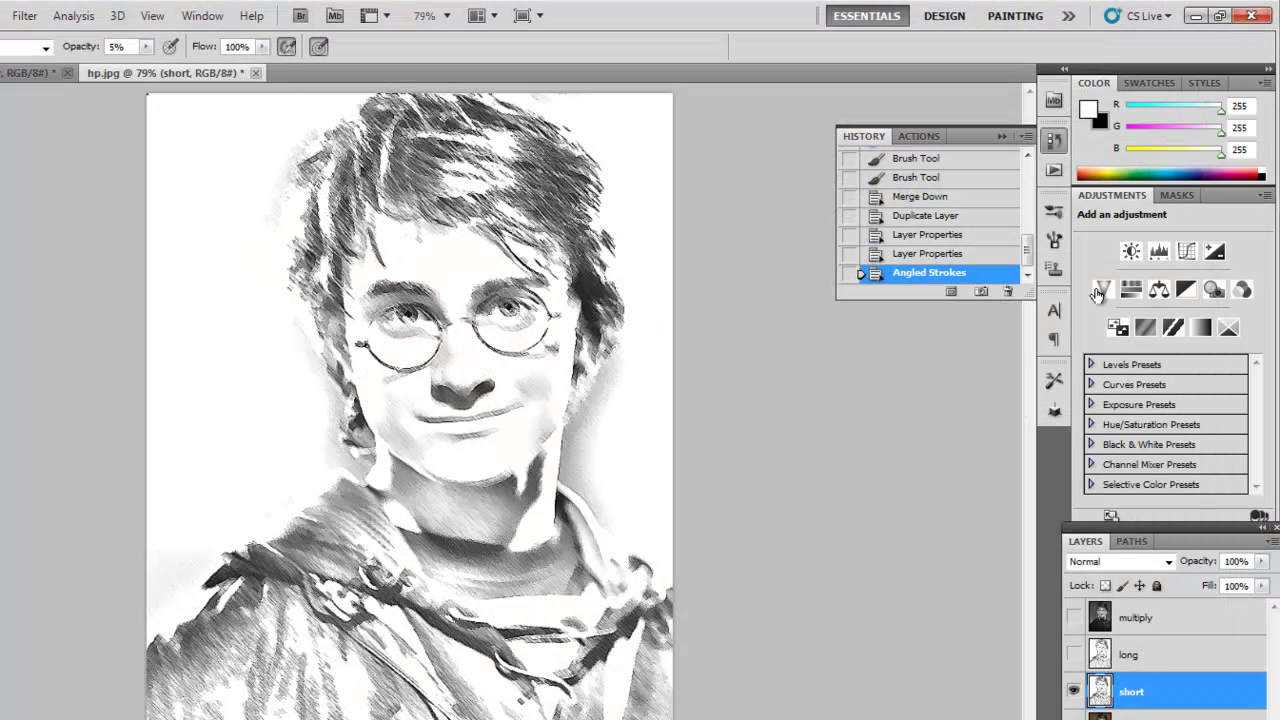
Show the "long" layer and apply Angled Strokes to it with direction balance 17, stroke length 19 and sharpness 10.
click(1125, 660)
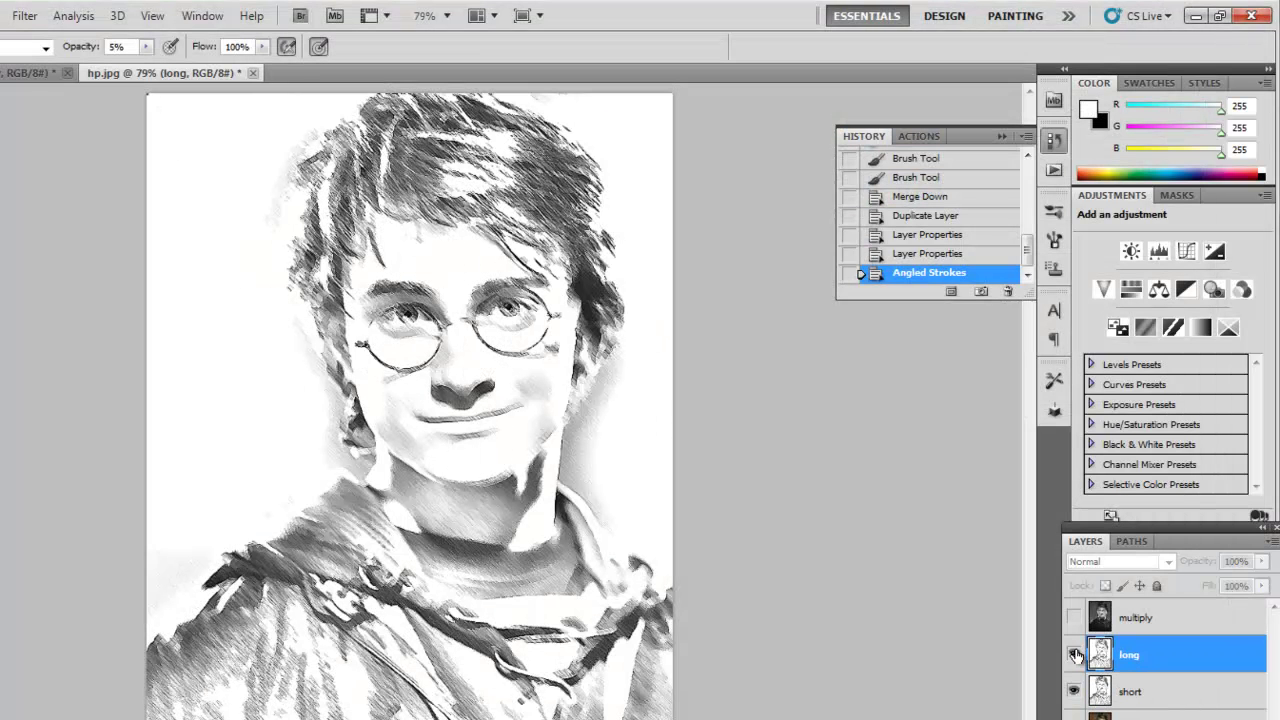
click(1074, 655)
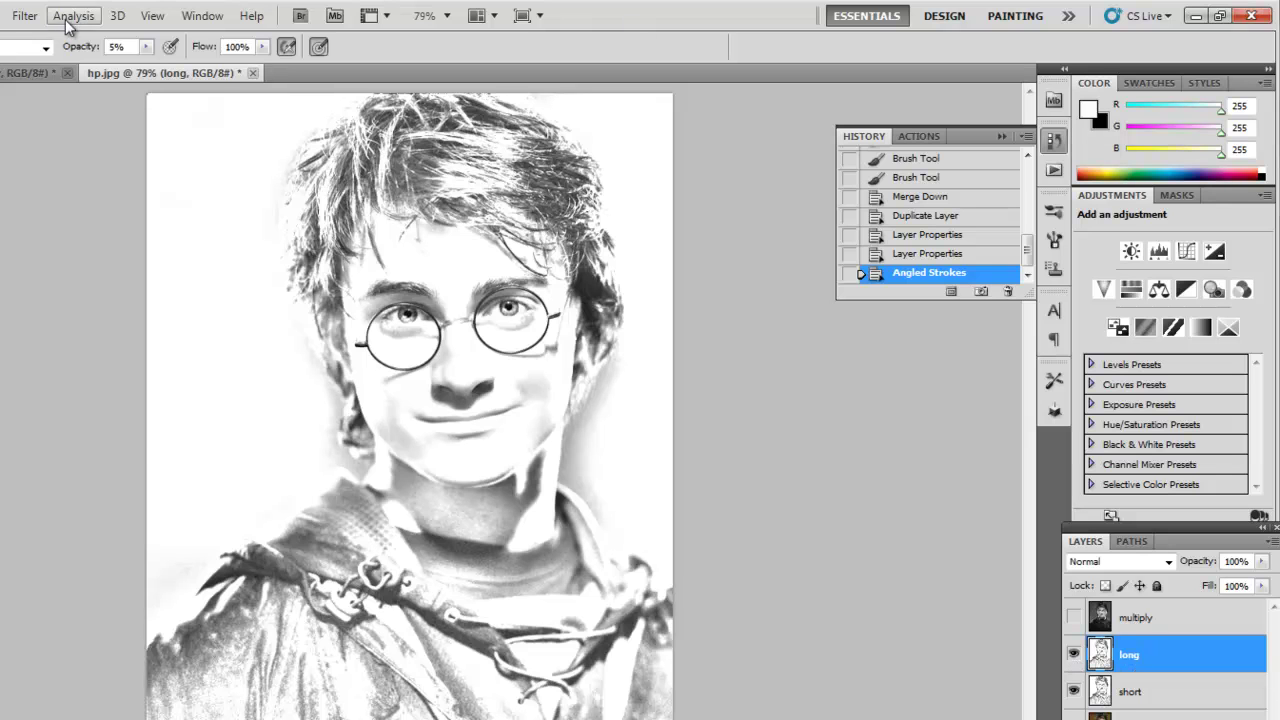
click(22, 17)
mouse_move(214, 207)
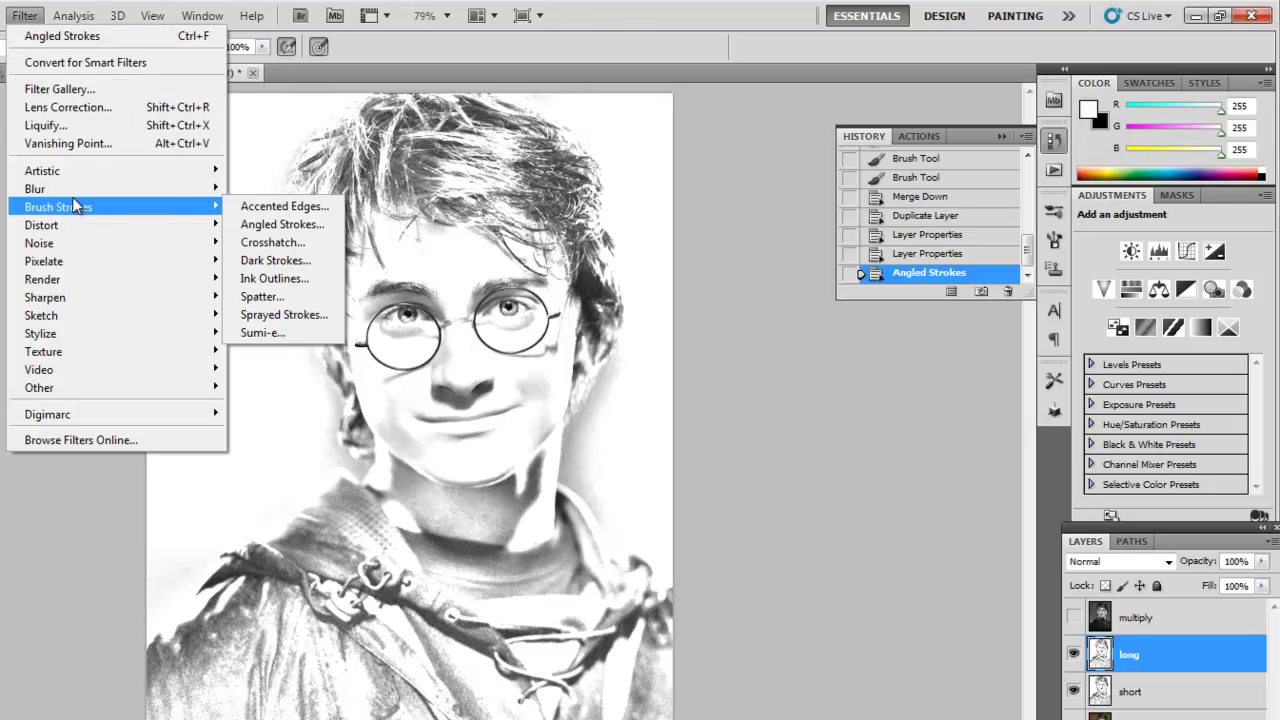
click(283, 224)
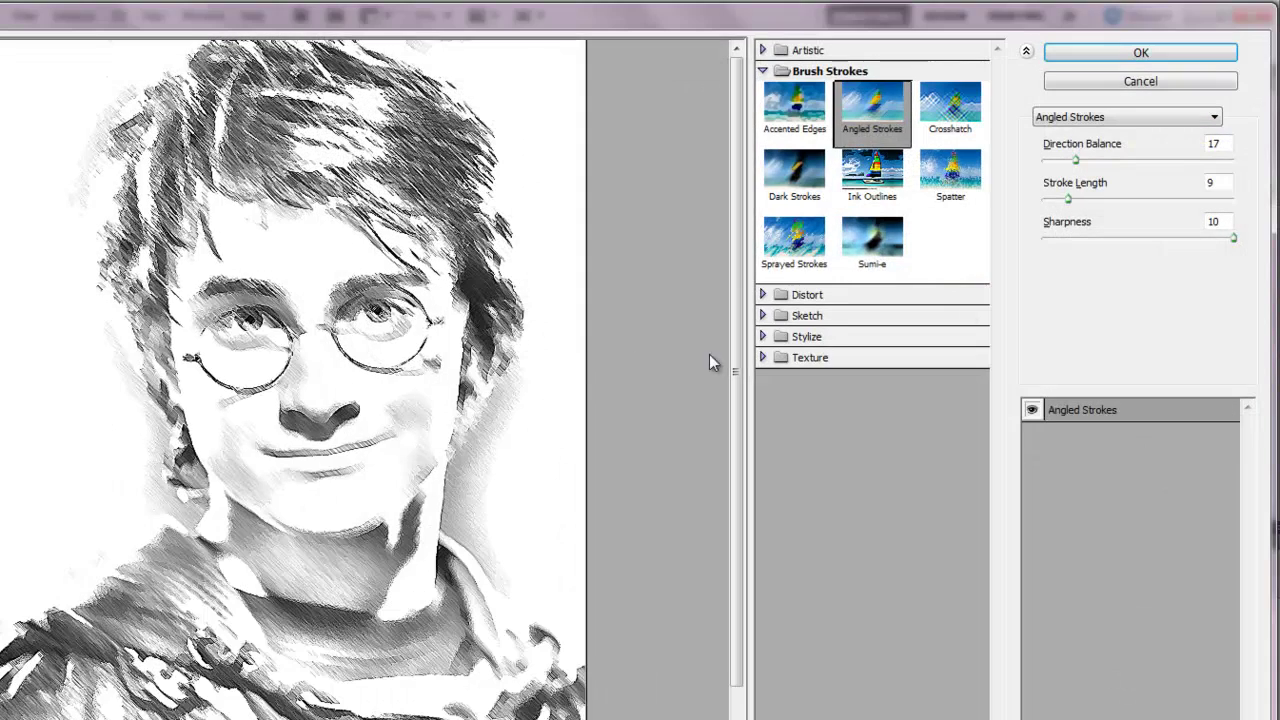
click(1106, 199)
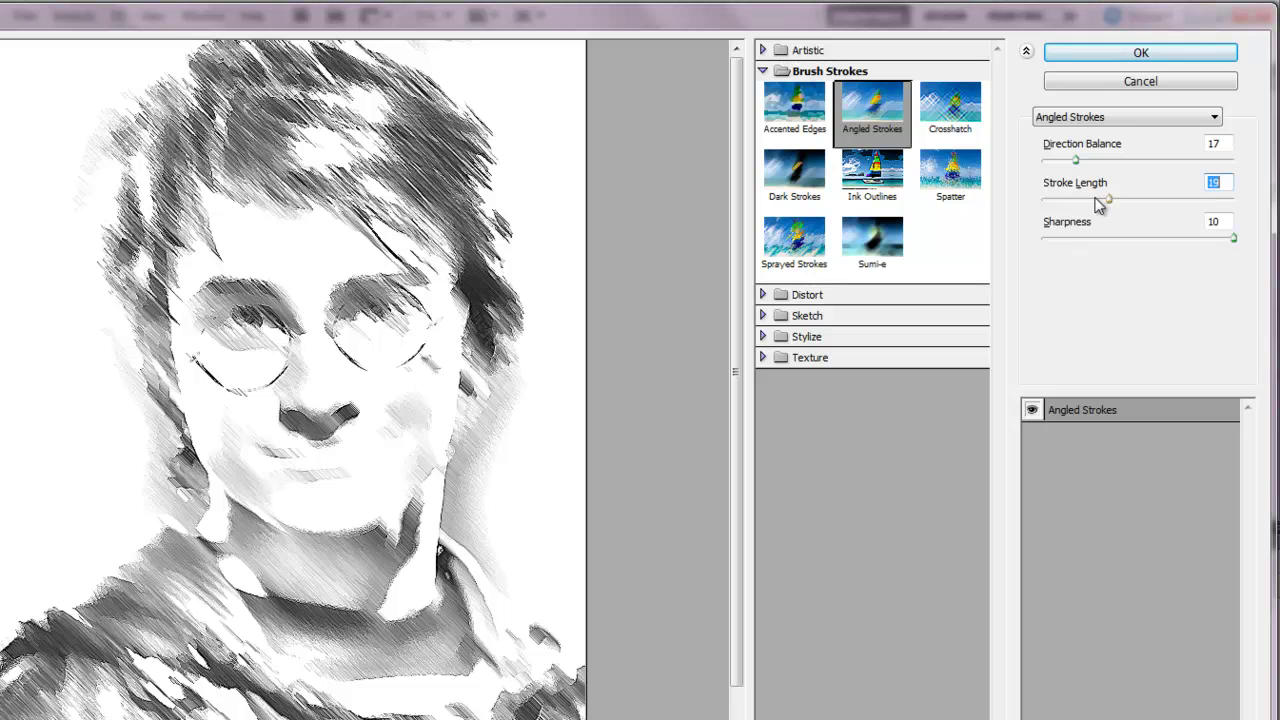
click(1092, 60)
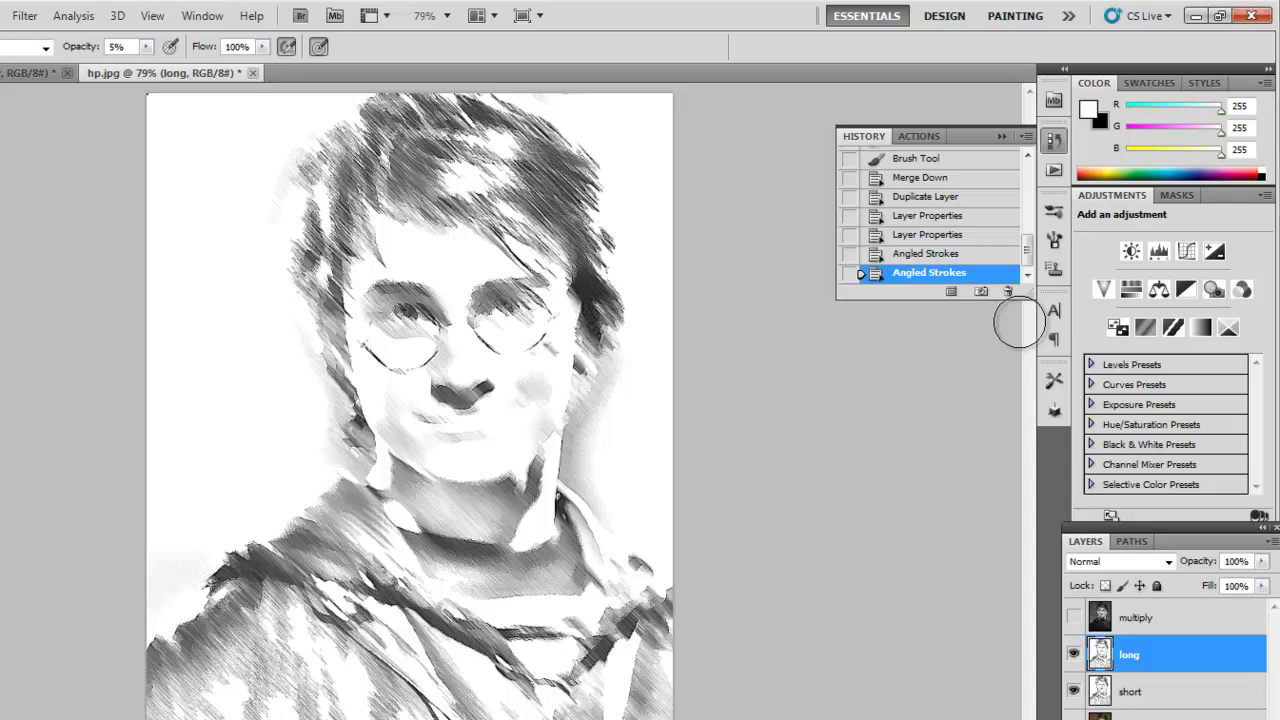
Lower the "long" layer's opacity to 70%.
click(1261, 563)
drag(1261, 585, 1235, 586)
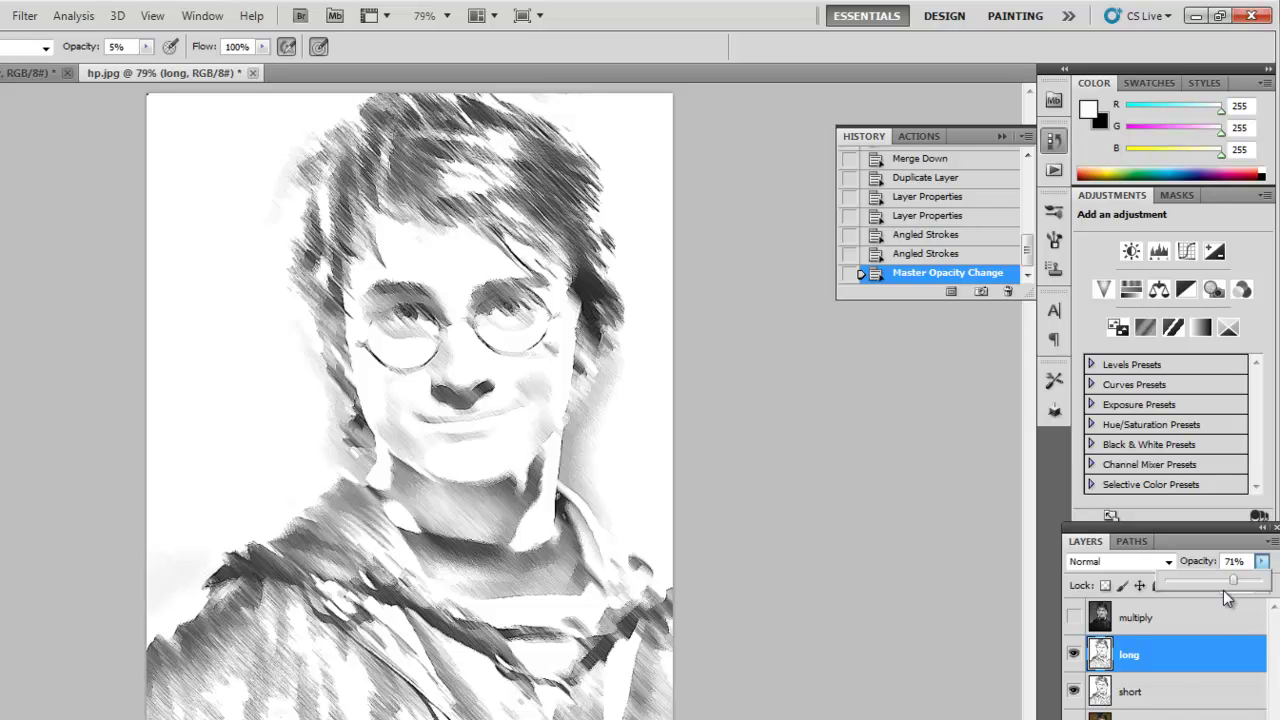
mouse_move(1212, 588)
mouse_down()
mouse_move(1172, 597)
mouse_move(1238, 598)
mouse_up()
Show the "multiply" layer, set its blending mode to Multiply and reduce its opacity to about 32%.
click(1075, 620)
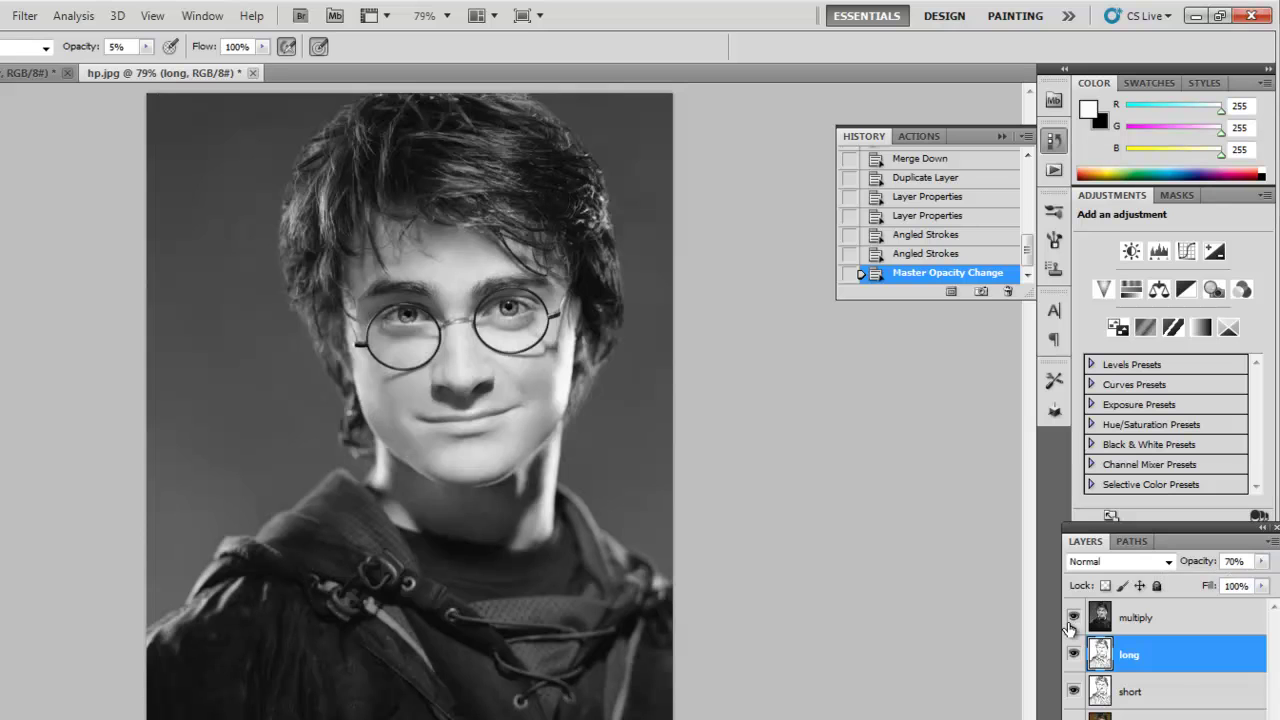
click(1139, 622)
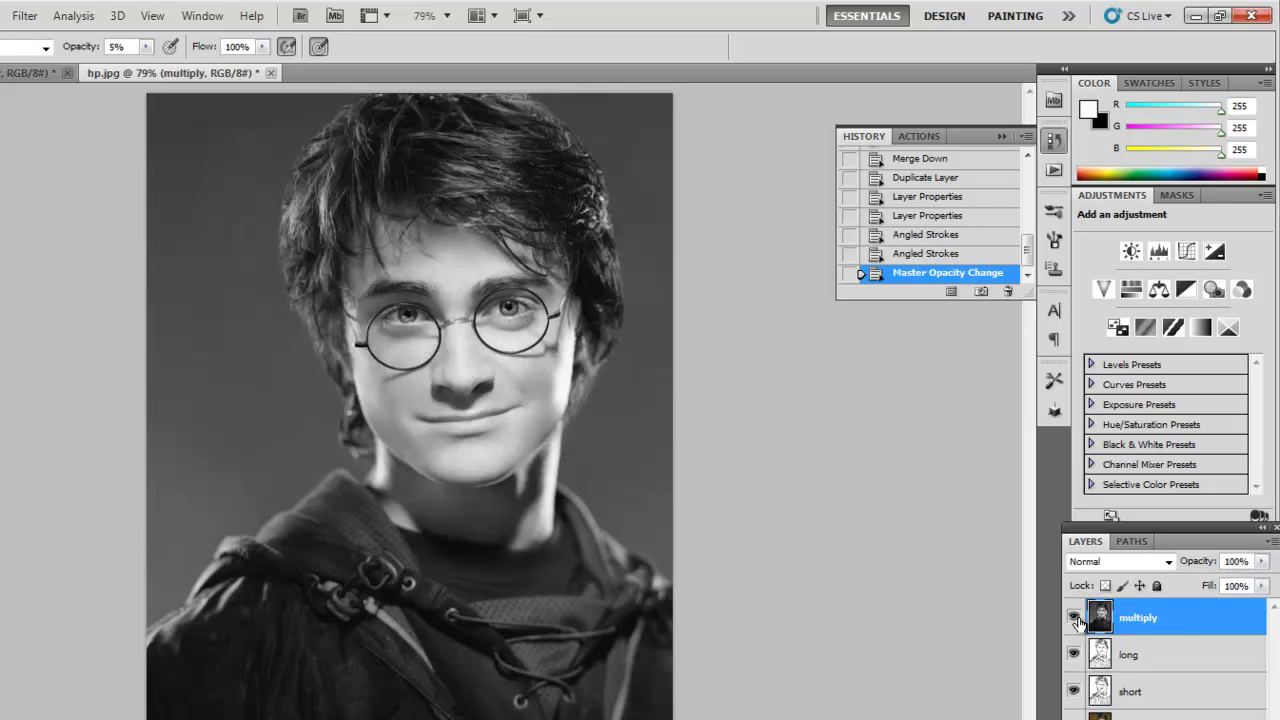
click(1168, 561)
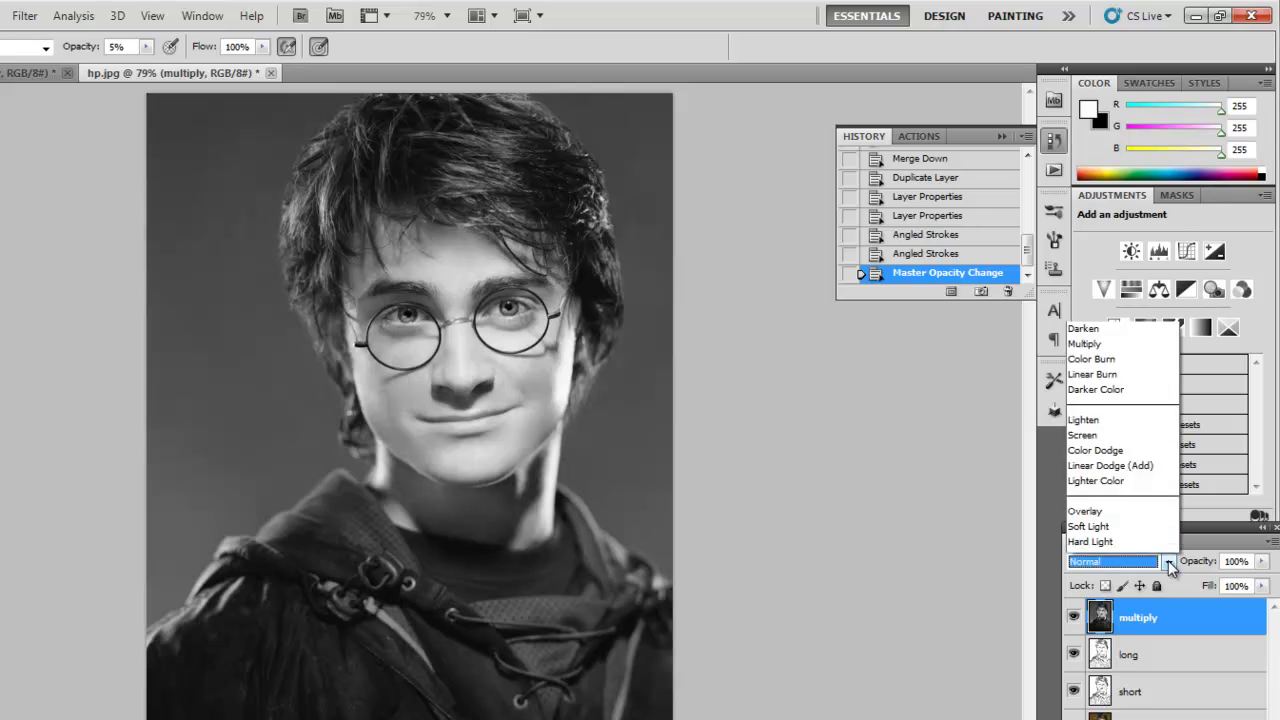
click(1103, 132)
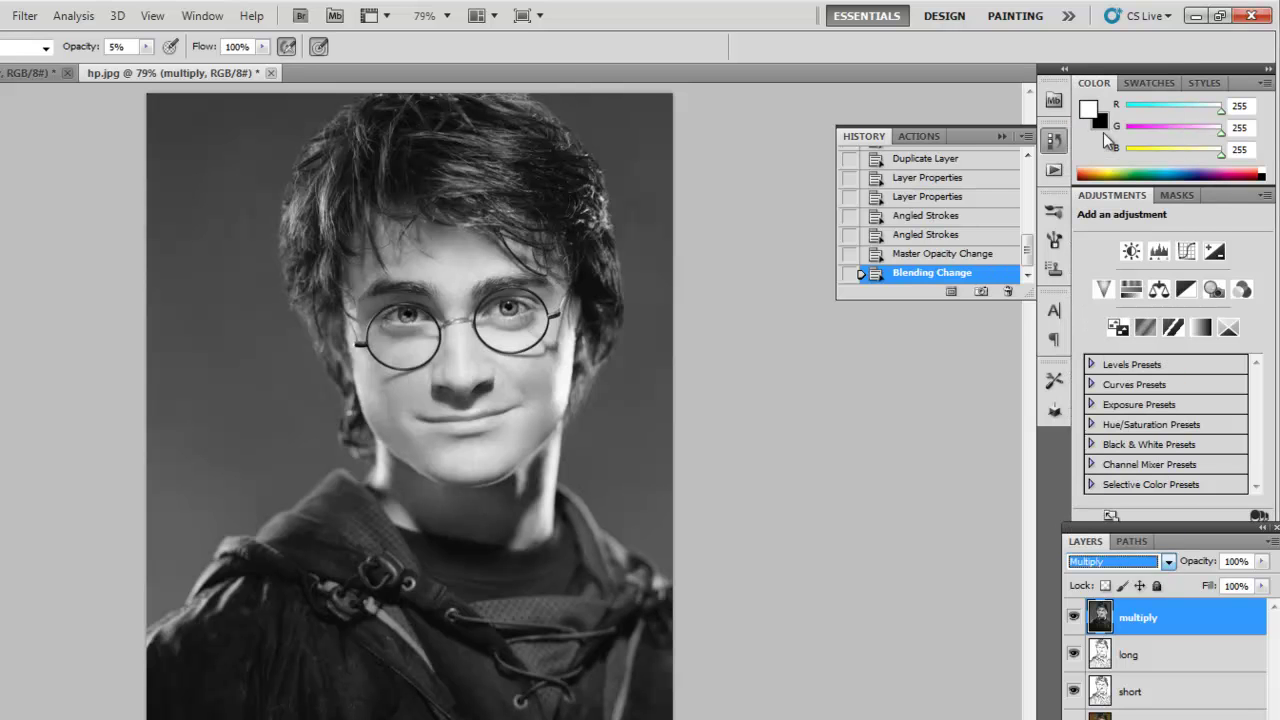
click(1262, 561)
drag(1258, 588, 1198, 594)
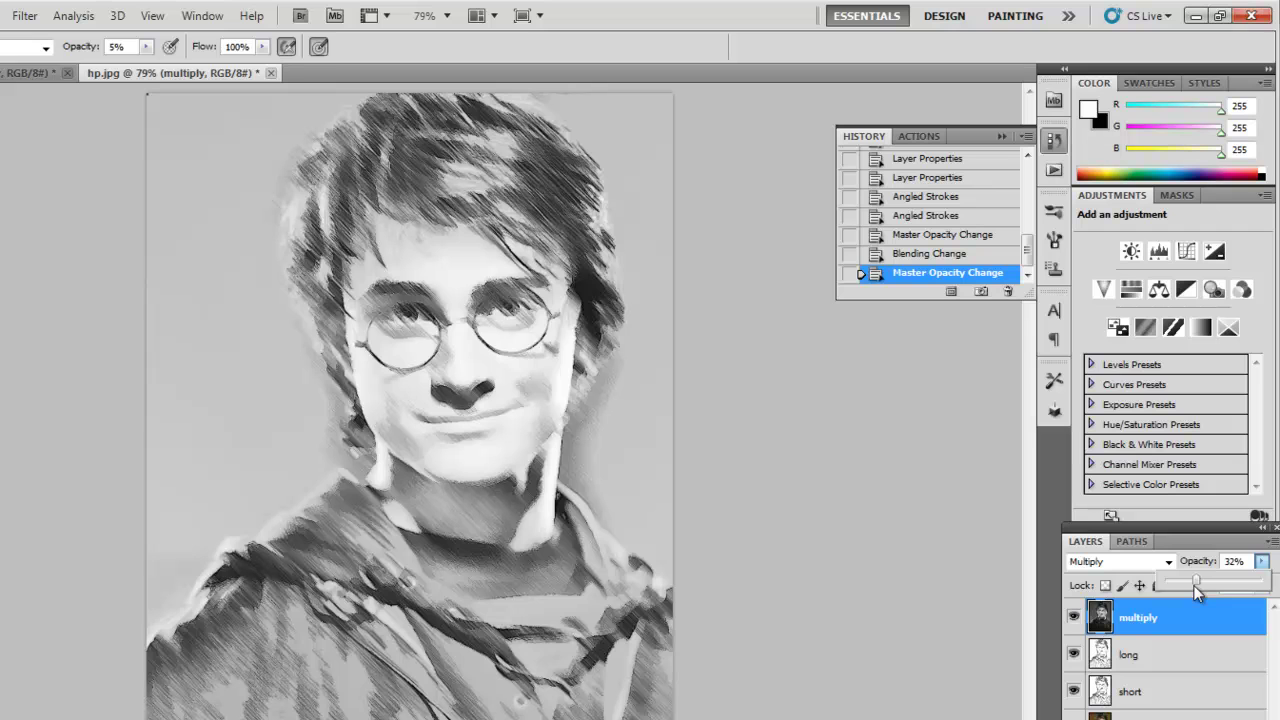